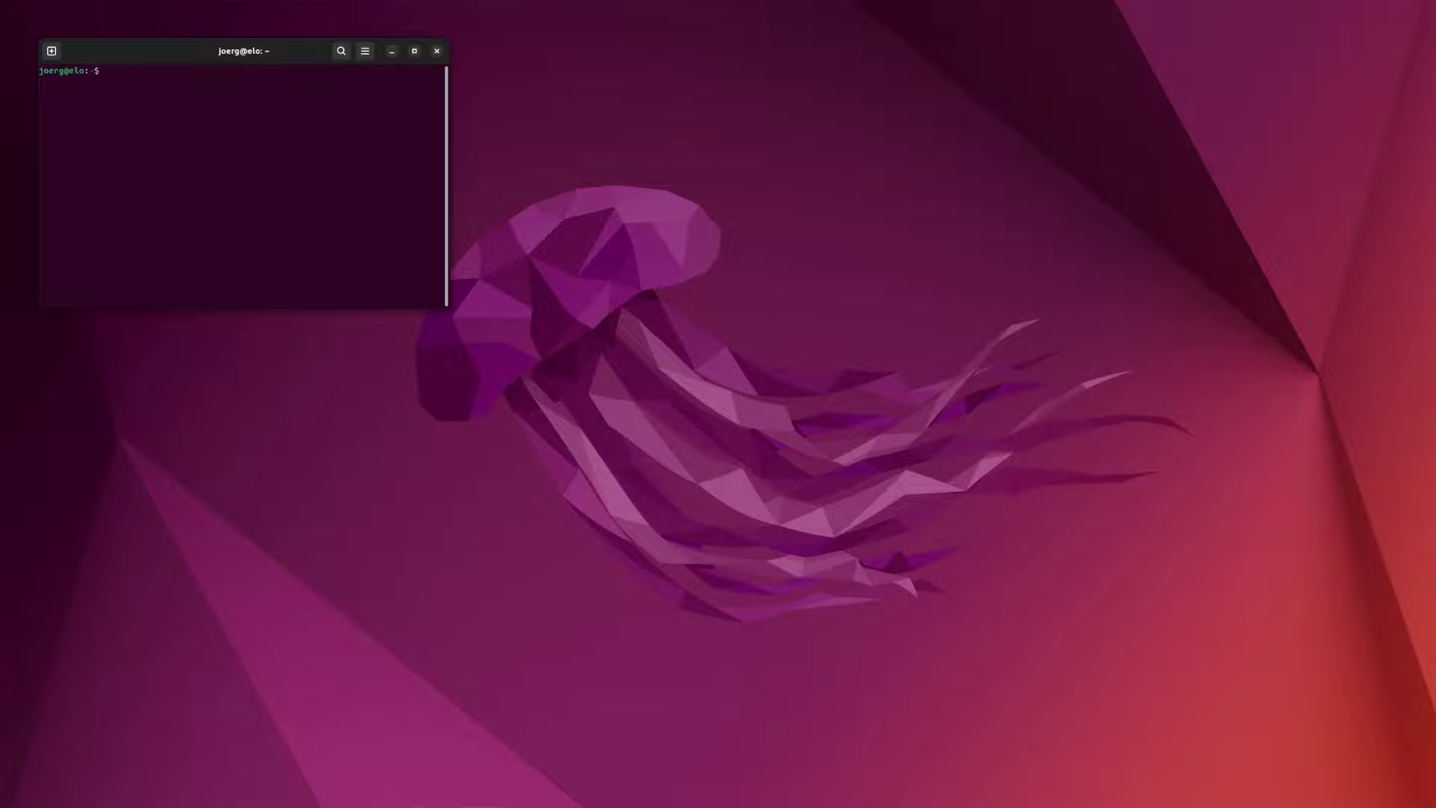
Step: Change into /usr/share/color/icc and enter the dispcal -v -d 2 -y l -q h -o TargetA command, not yet run
type("cd /usr")
type("/")
type("share/")
type("color/")
type("ic")
type("c")
key("Return")
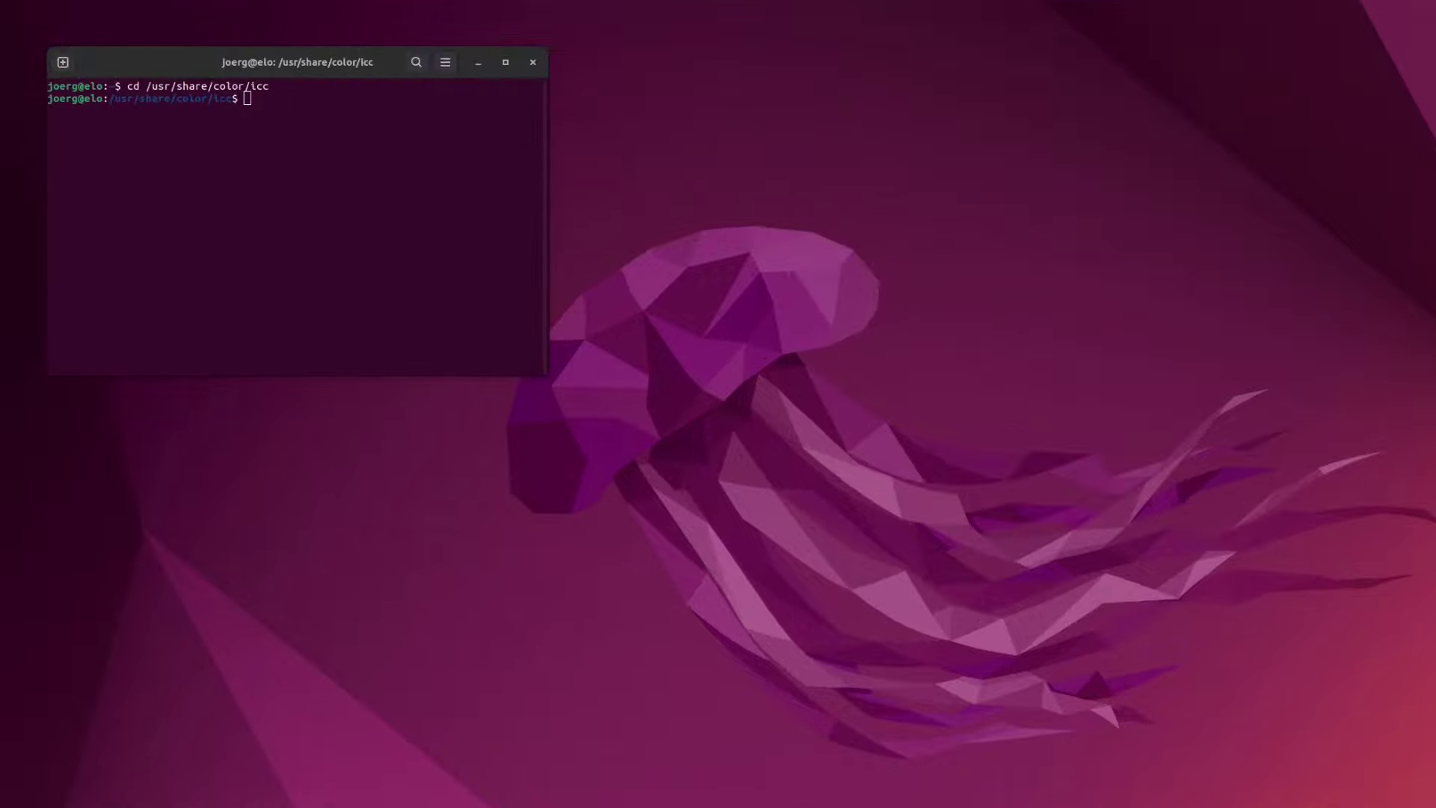
type("sudo ")
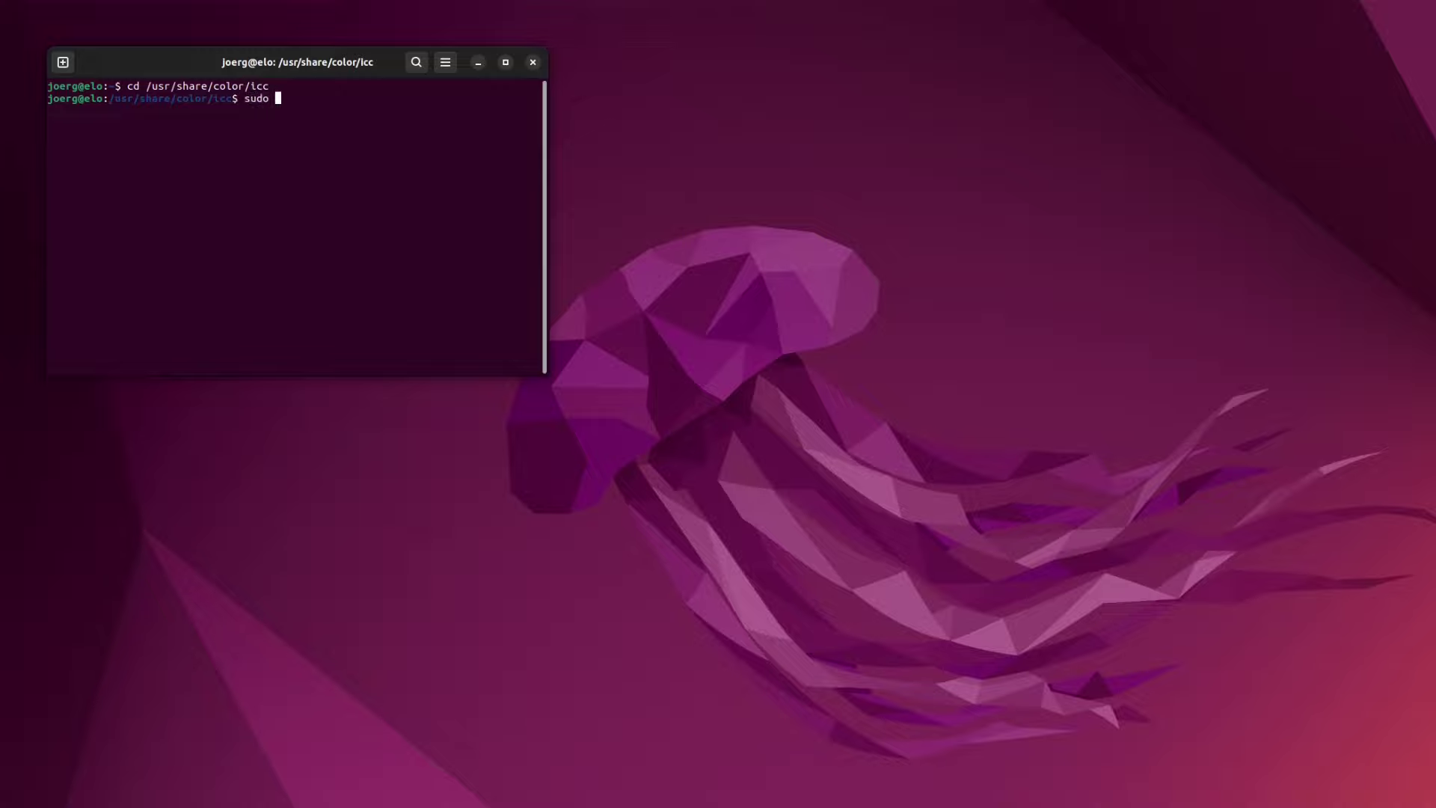
type("dis")
type("pcal ")
type("-")
type("v")
type(" -")
type("d 2 -")
type("y ")
type("l -")
type("q h ")
type("-o T")
type("argetA")
Step: Run dispcal, detect the Spyder5 on the grey test window, and continue to the adjustment menu
key("Return")
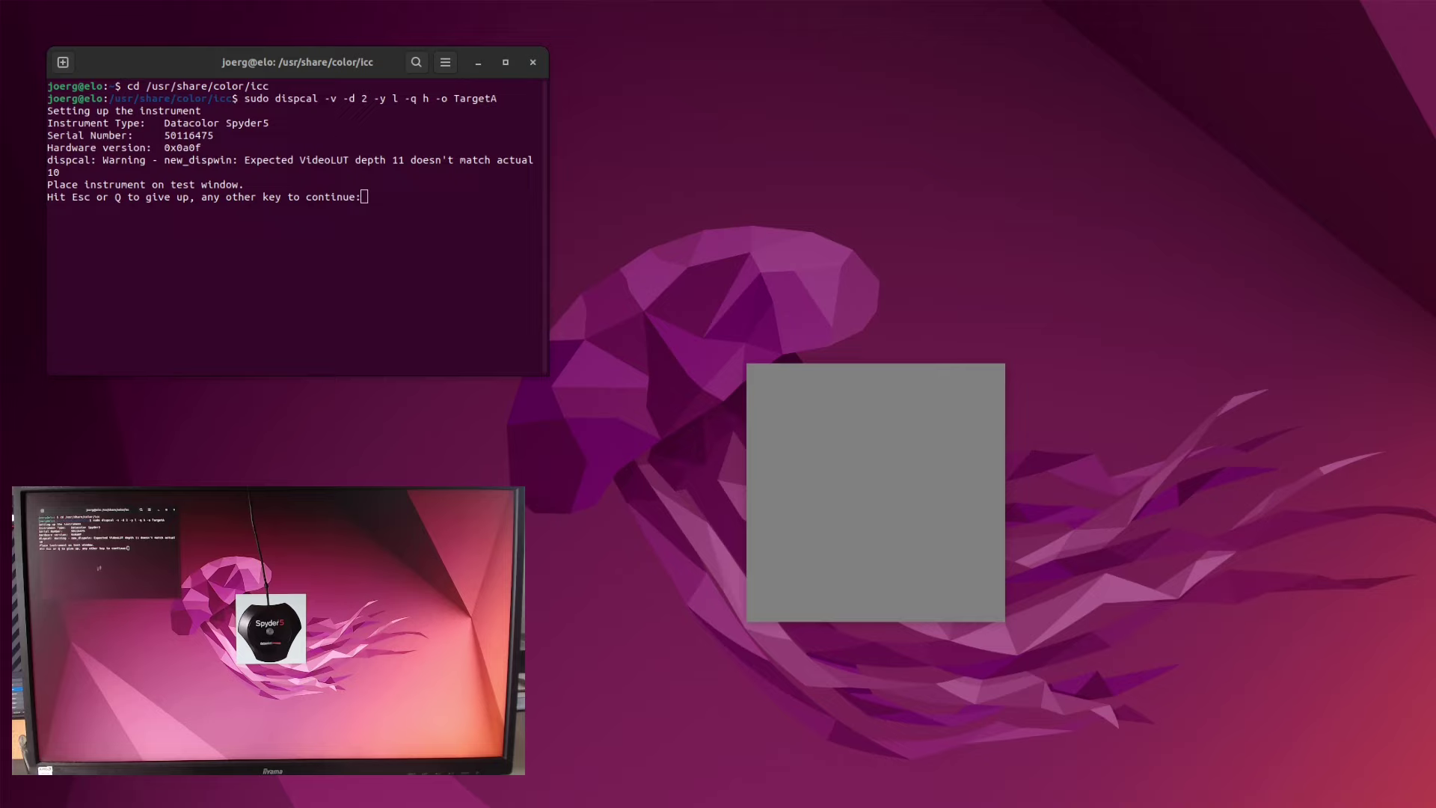
key("Return")
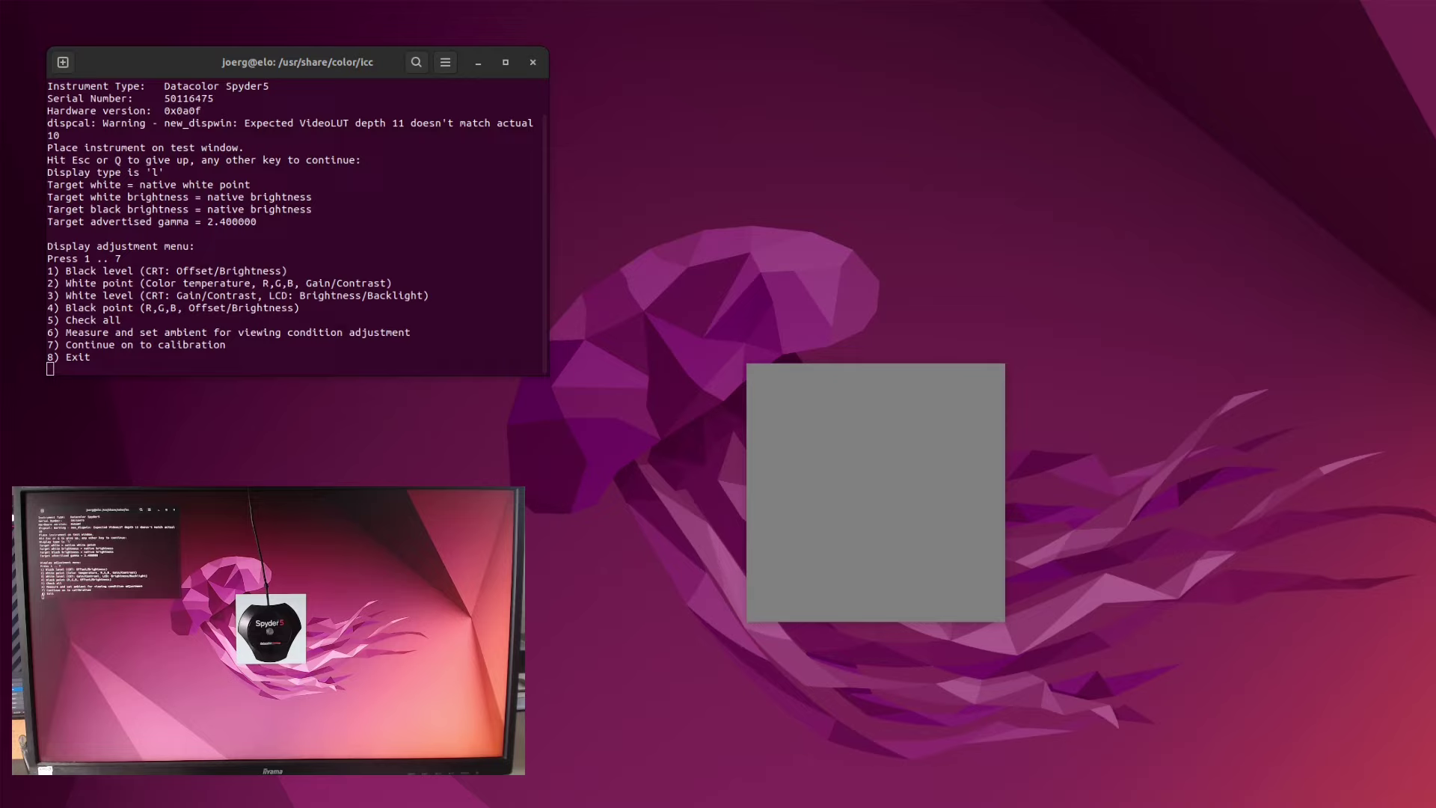
Step: Run dispcal's Check all (option 5) to measure brightness, white point and black level
key("alt+Tab")
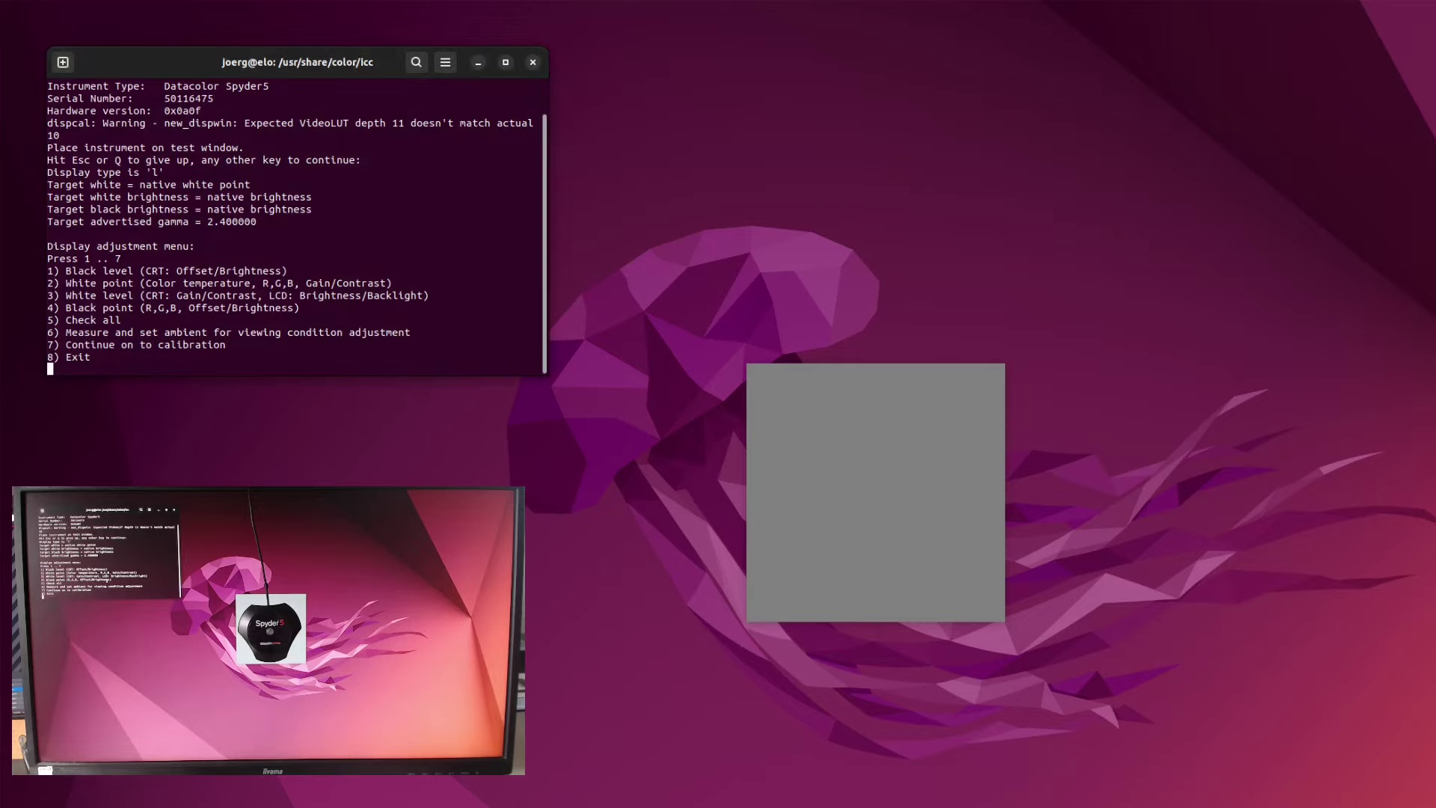
key("5")
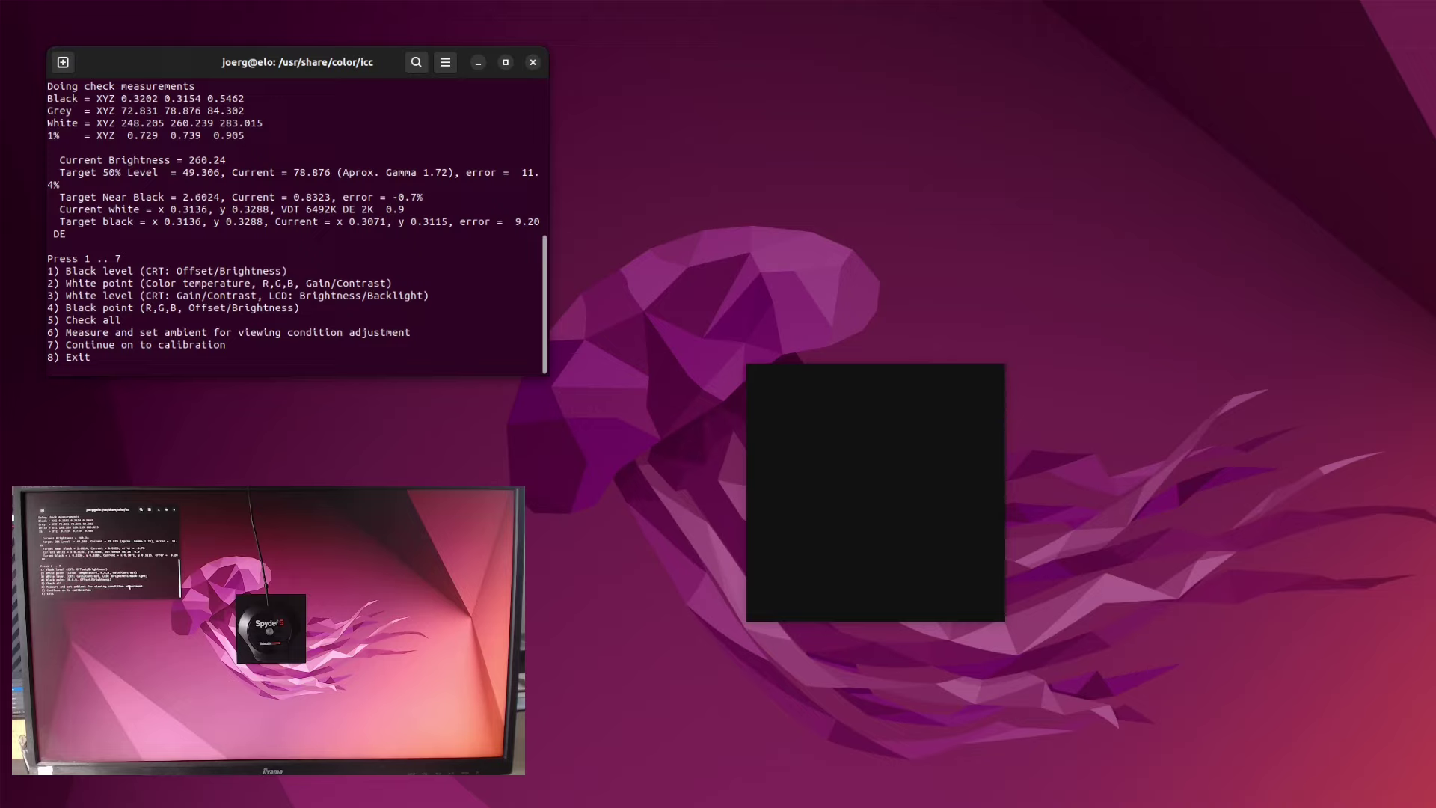
Step: Continue to full calibration (option 7), producing TargetA.cal and the TargetA.icc profile
key("7")
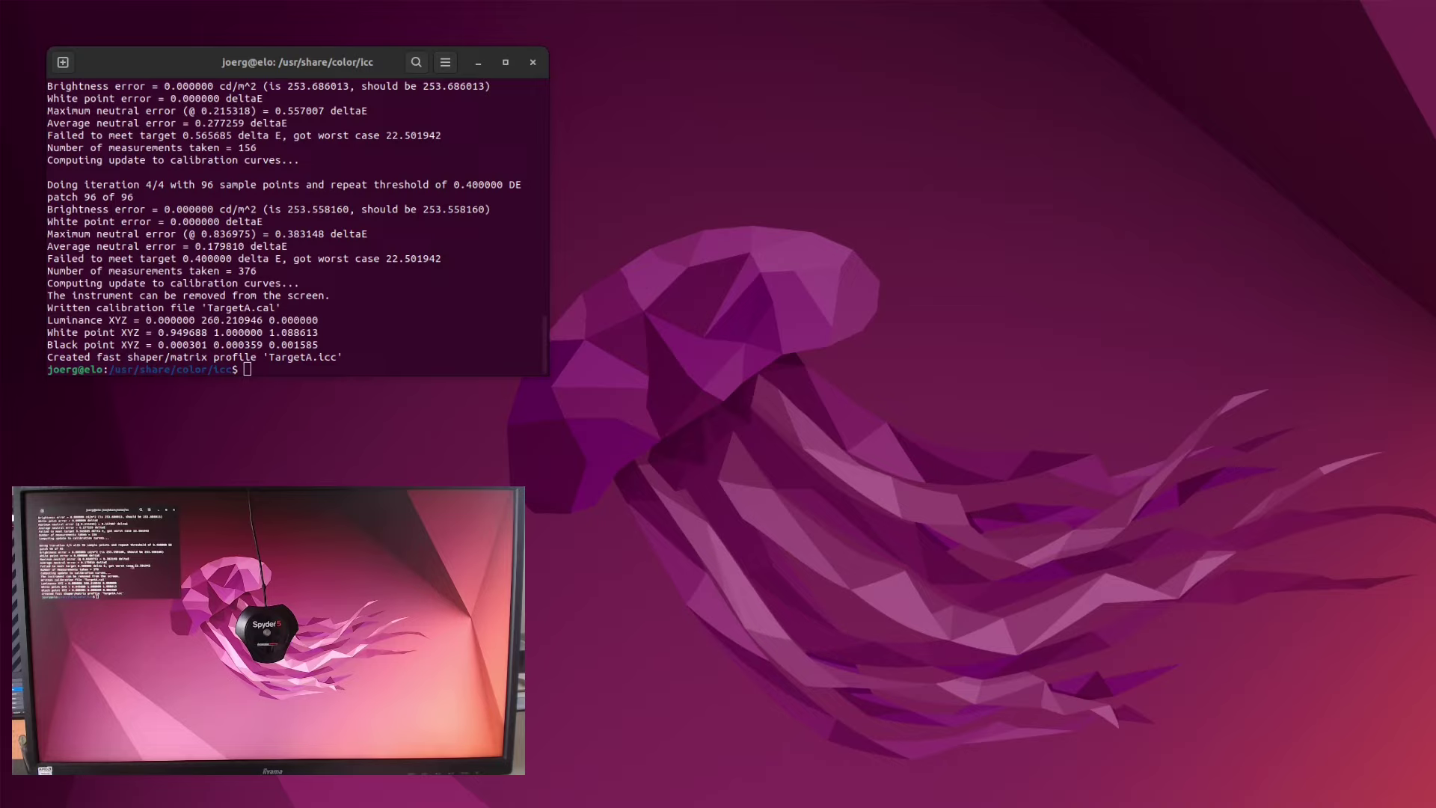
left_click(377, 261)
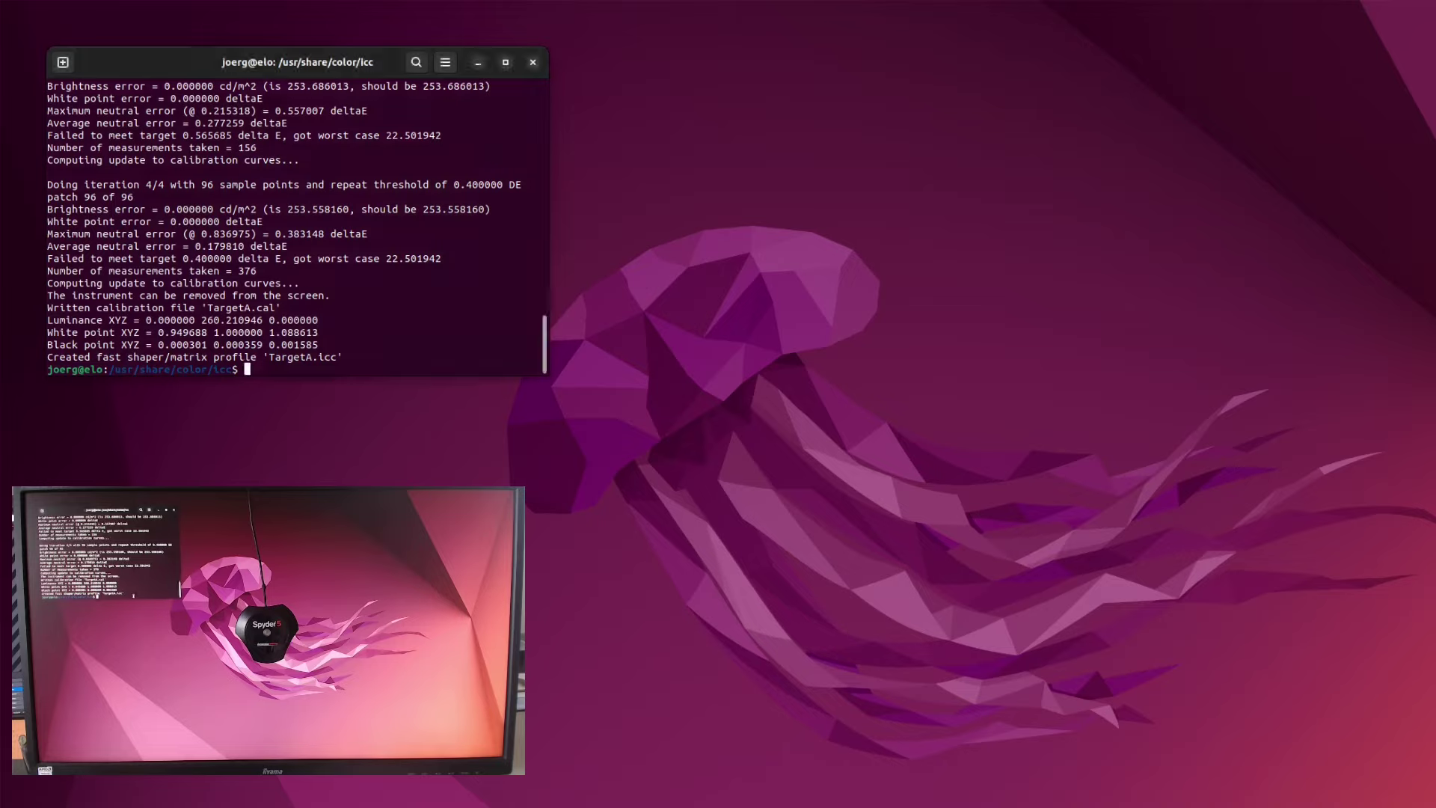
Step: Generate 836 DisplayA test patches with sudo targen -v -d3 -f836, entering the admin password
type("sud")
type("o t")
type("argen ")
type("-v ")
type("-d")
type("3")
type(" -f8")
type("36 ")
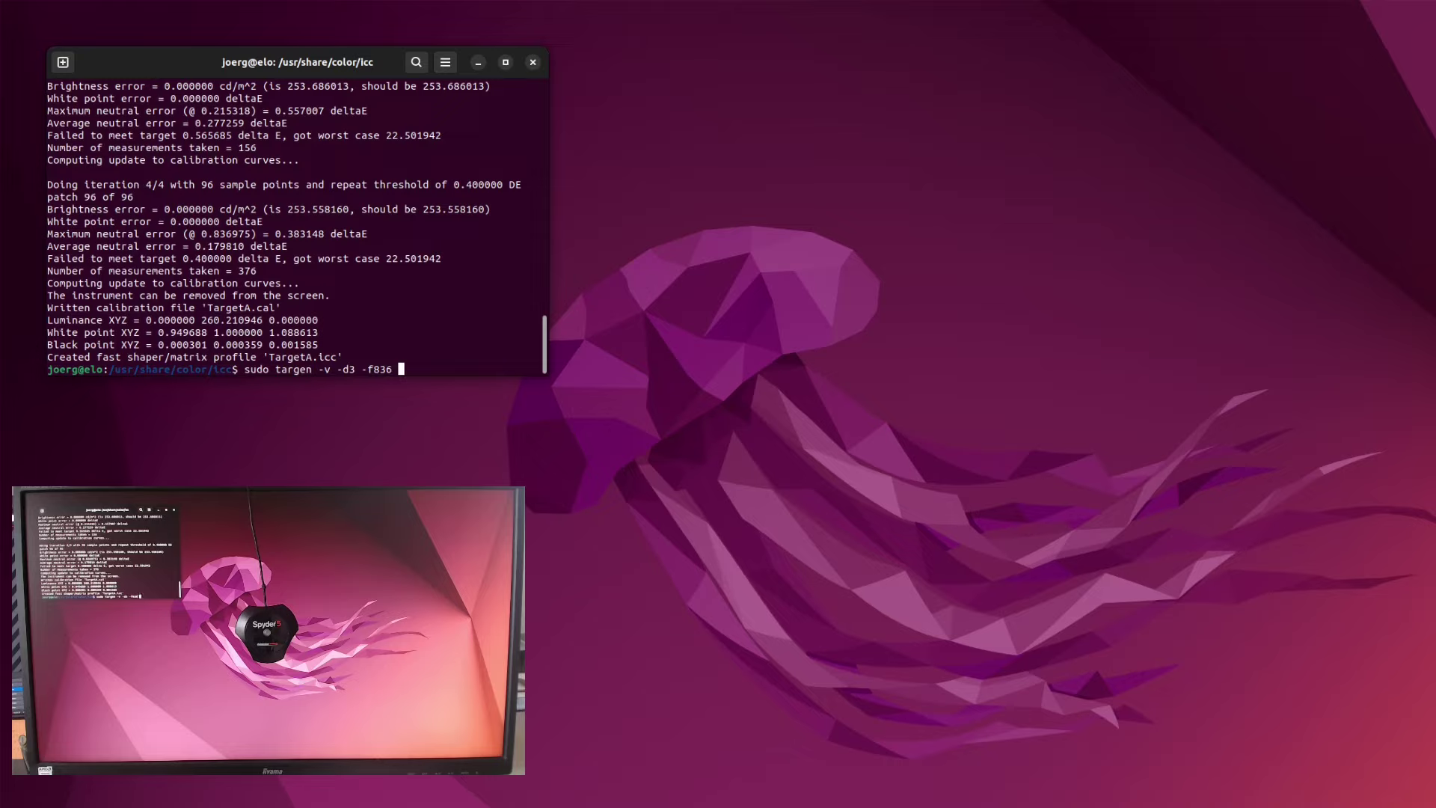
type("Disp")
type("layA")
key("Return")
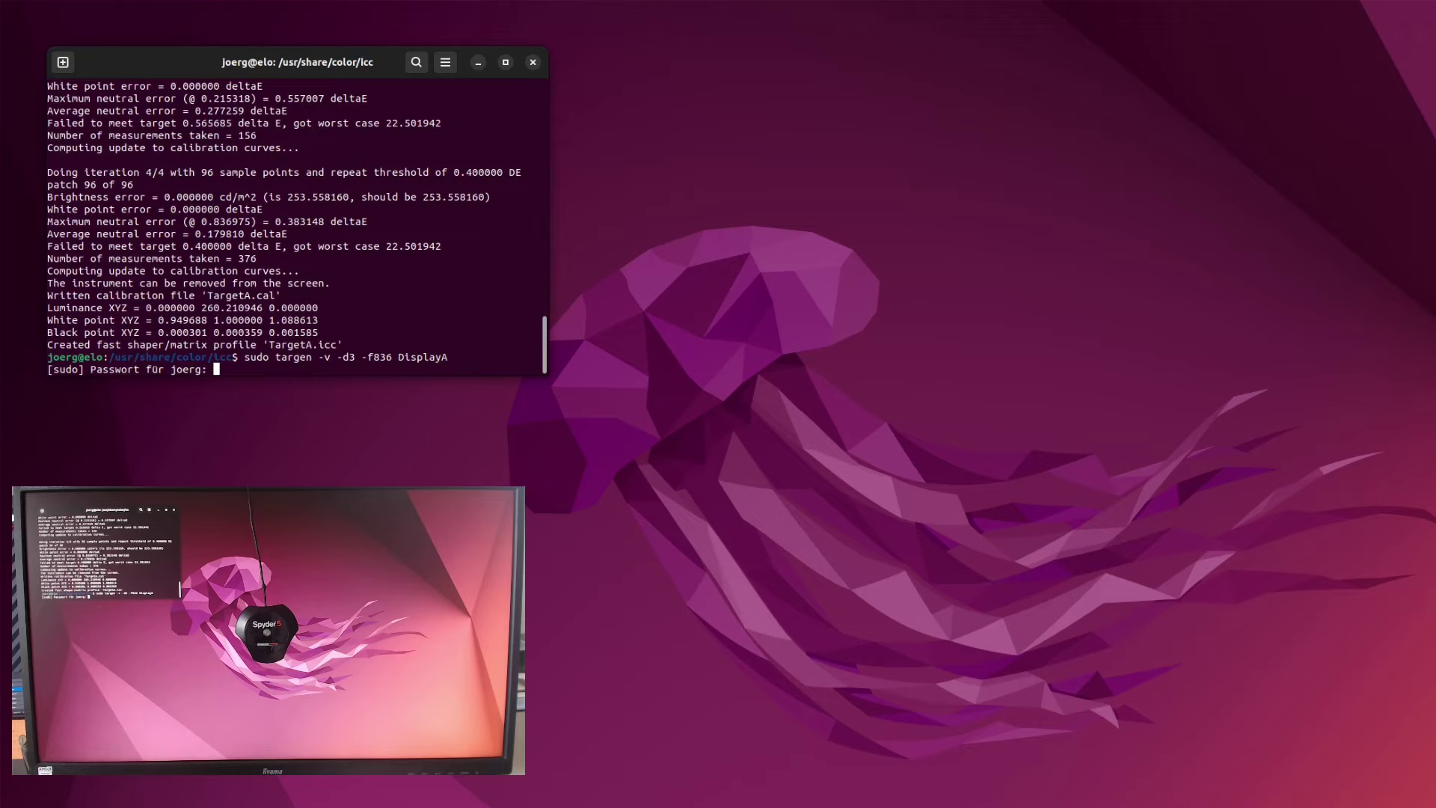
key("Return")
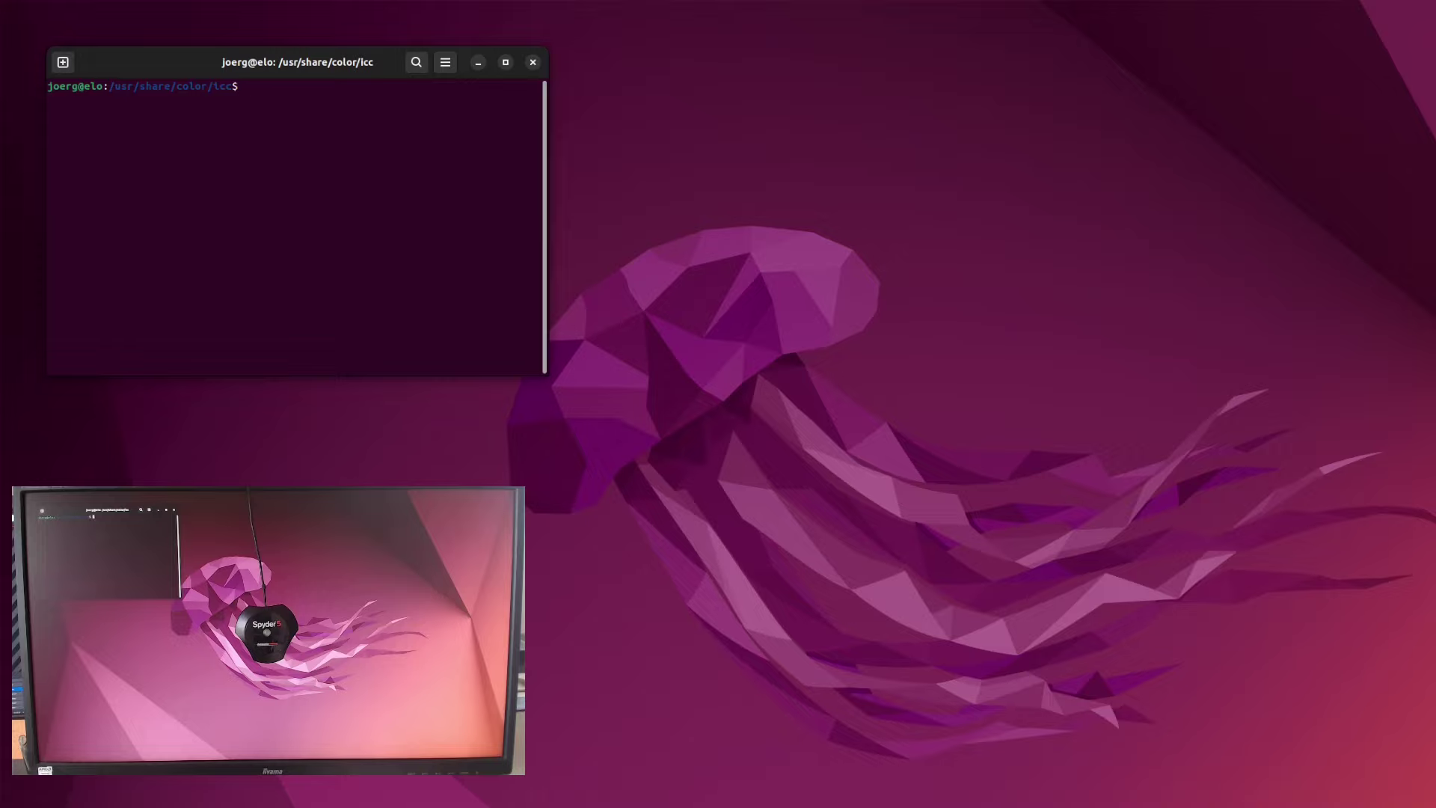
Step: Start dispread for DisplayA on display 2 with TargetA.cal loaded, inserting -d 2 into the command
type("sudo d")
type("ispread -v -y l -k TargetA.cal DisplayA")
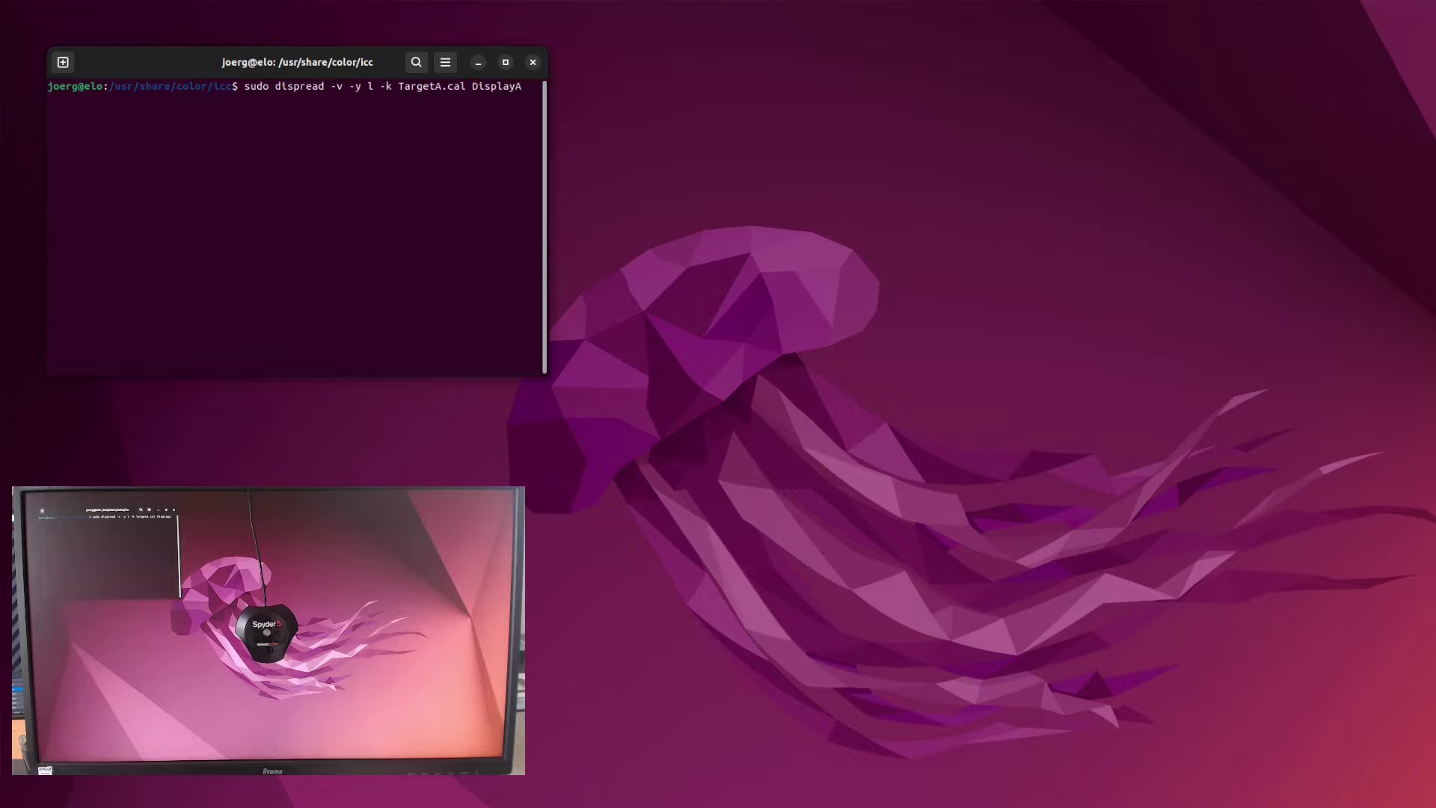
key("Left")
key("Left")
key("Left")
key("Left")
key("Left")
key("Left")
key("Left")
key("Left")
key("Left")
key("Left")
key("Left")
type("-d")
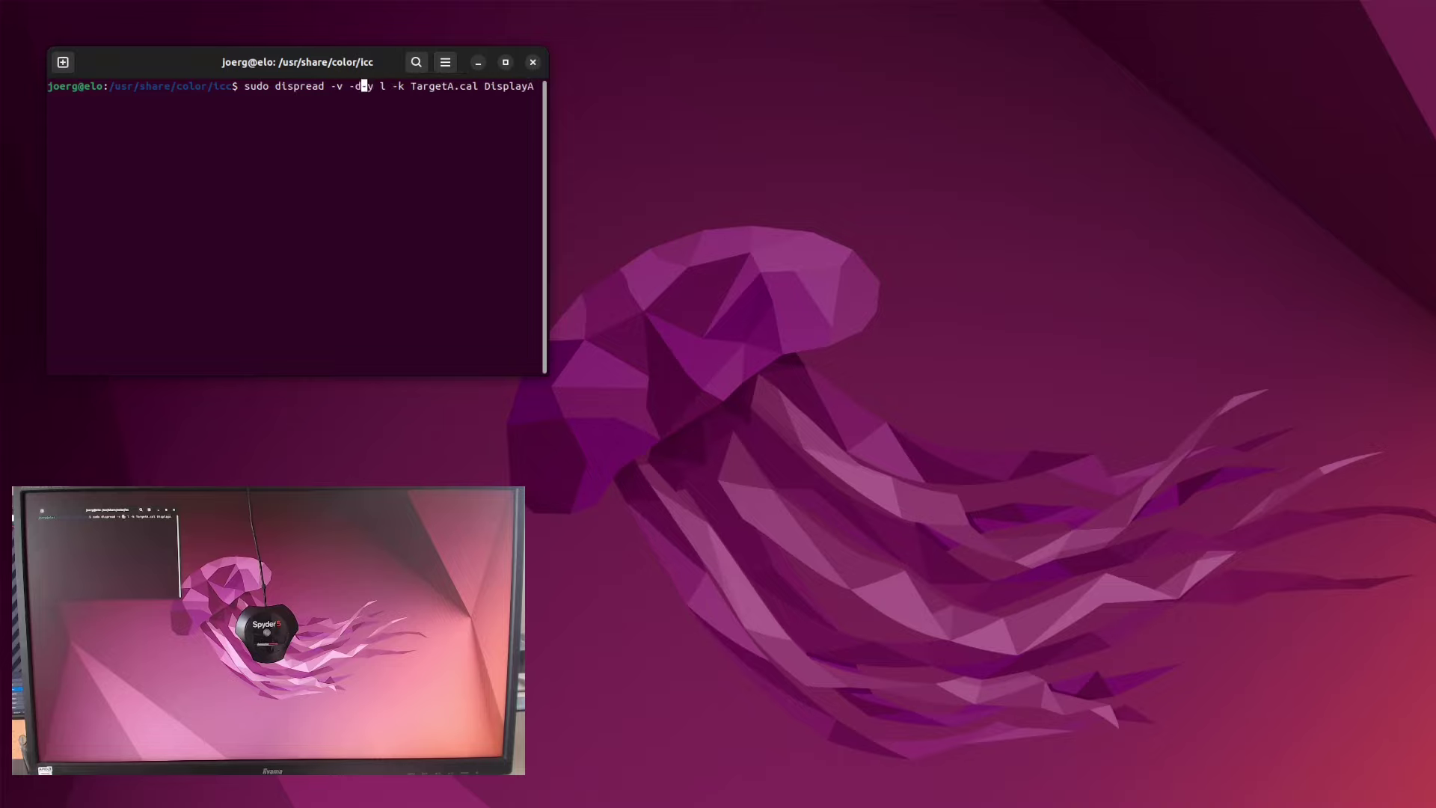
type(" 2")
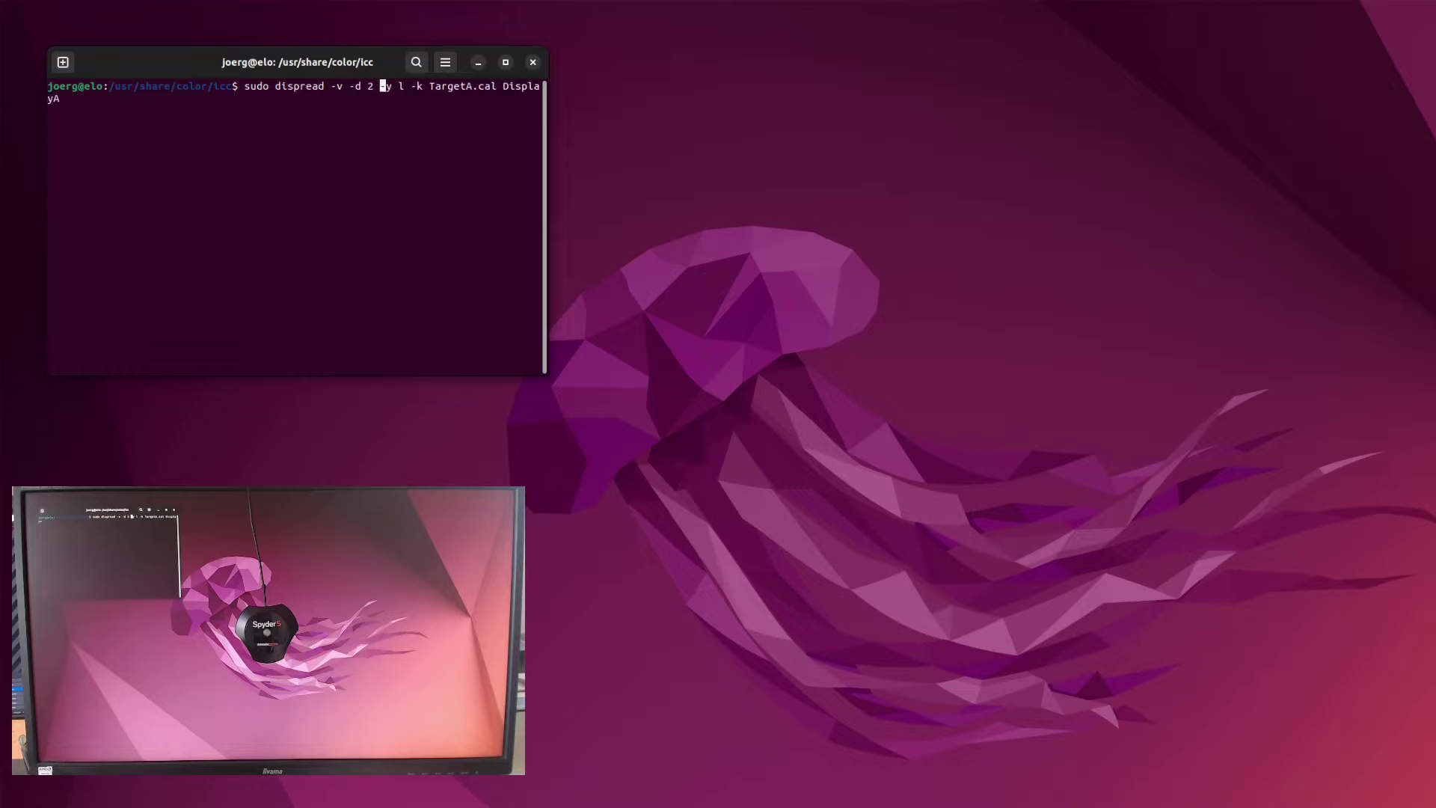
key("Right")
key("Right")
key("Right")
key("Right")
key("Right")
key("Right")
key("Right")
key("Return")
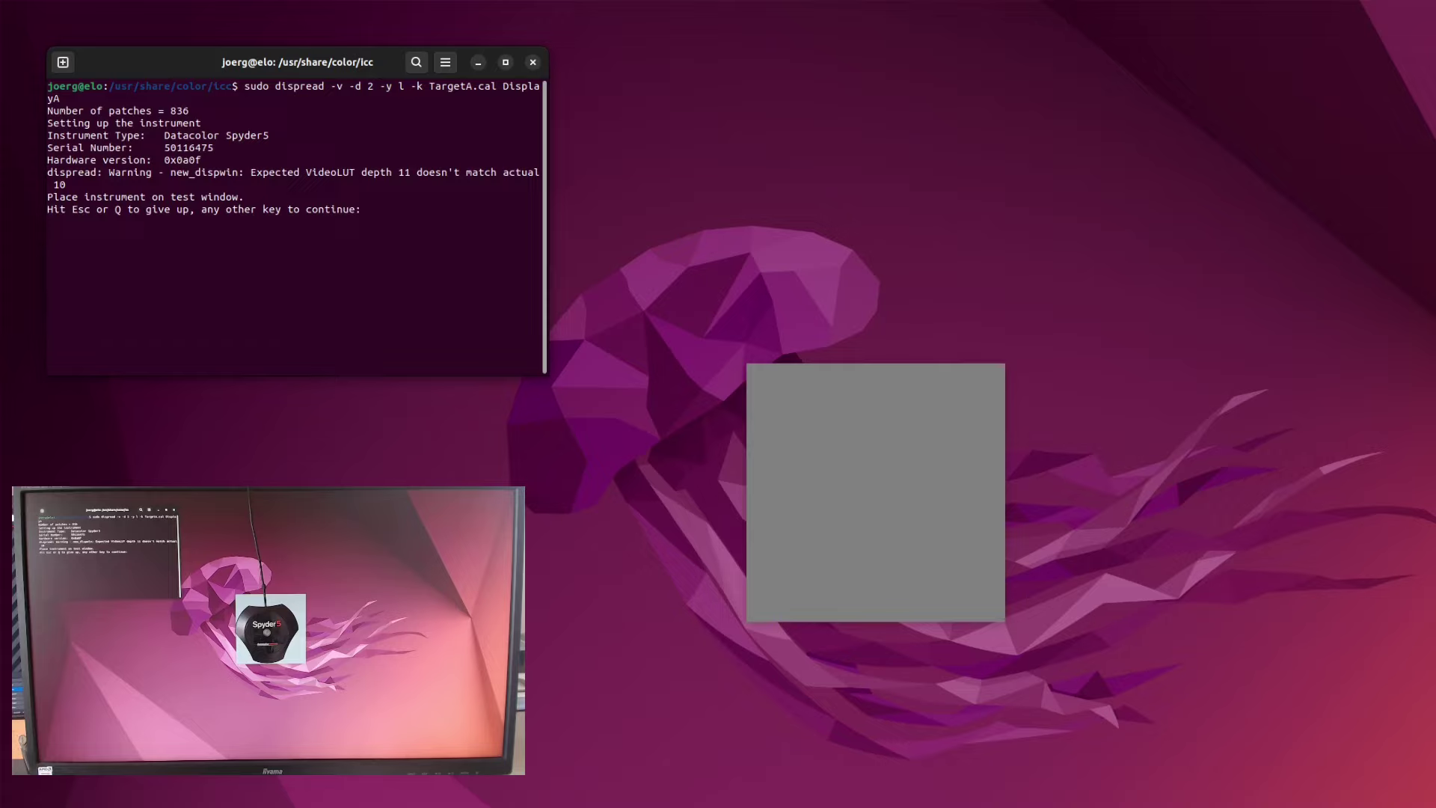
Step: Start reading all 836 patches with the Spyder5, saving the results as DisplayA.ti3
key("Return")
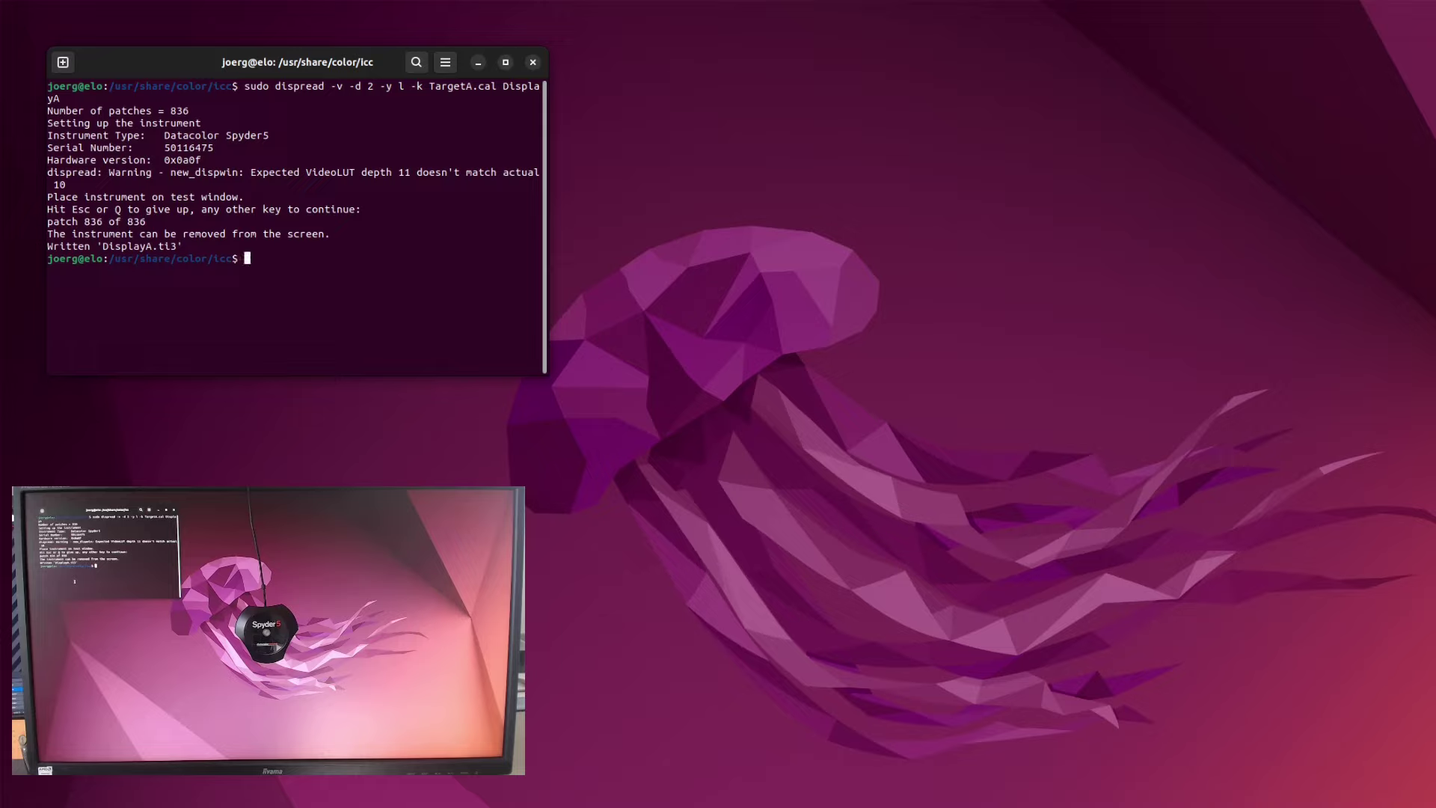
Step: Build the 'Display A' profile with colprof -qm -as DisplayA, entering the admin password
type("sudo ")
type("co")
type("lpr")
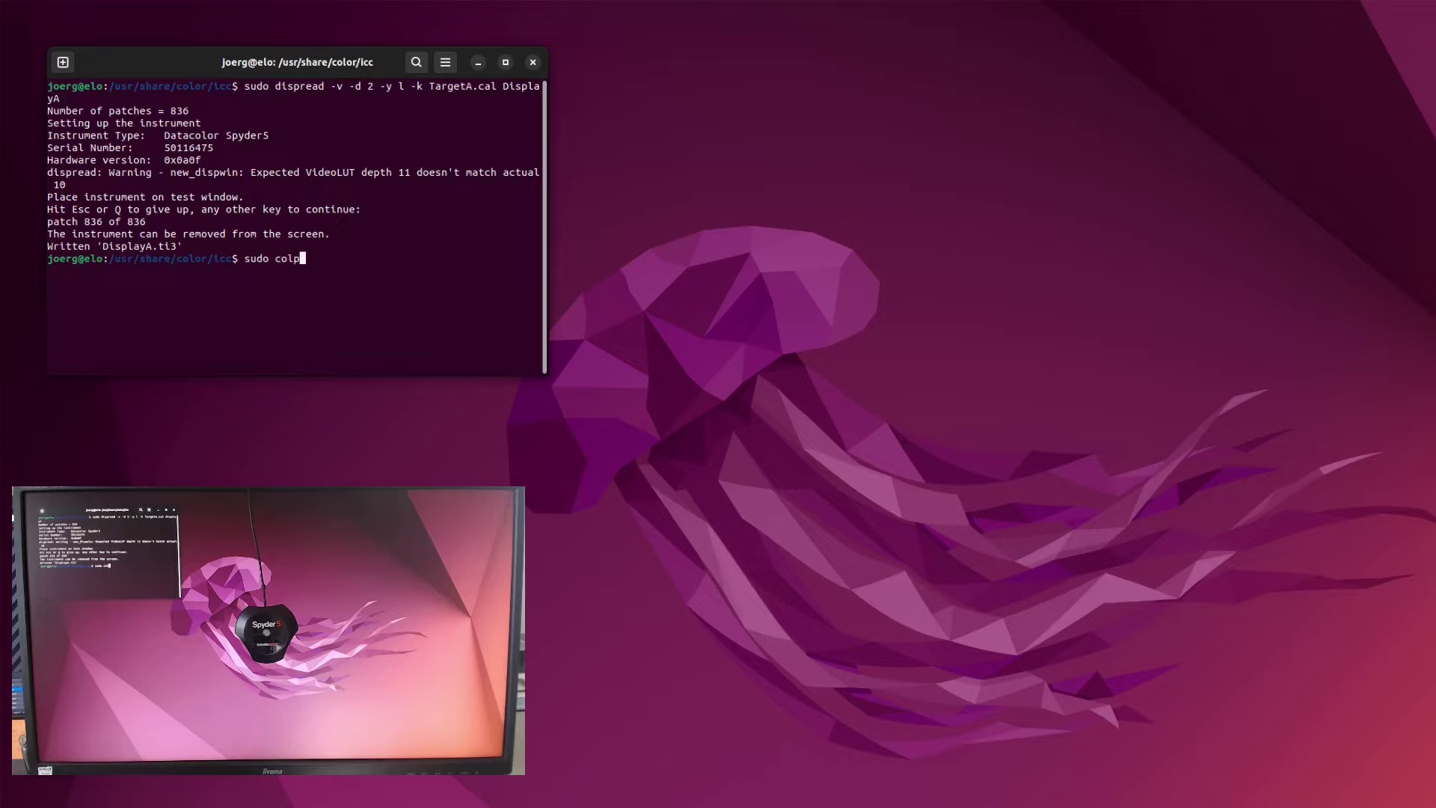
type("of")
type(" -")
type("v")
type(" -D\"")
type("Disp")
type("lay A")
type("\"")
type(" -qm")
type(" -as")
type(" Di")
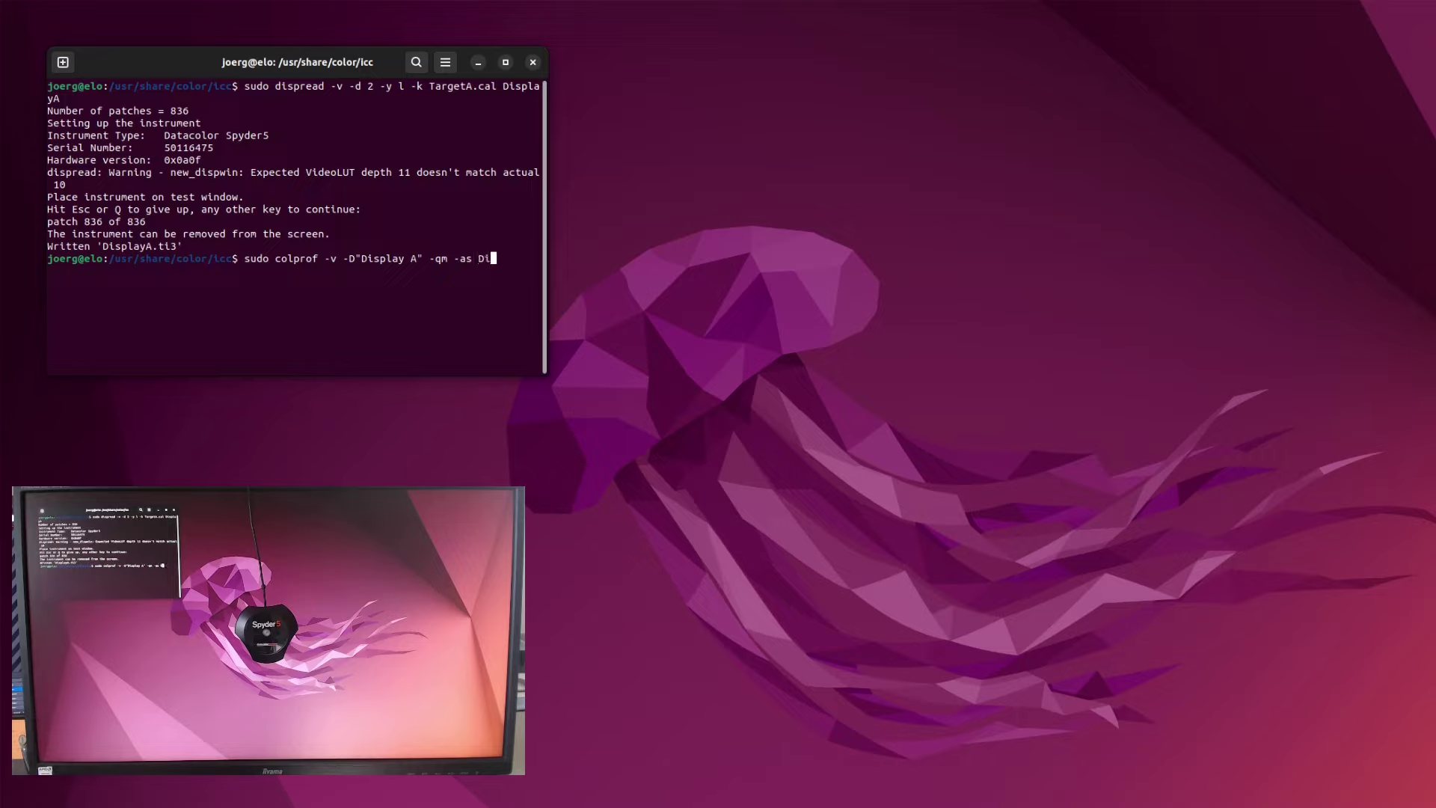
type("splayA")
key("Return")
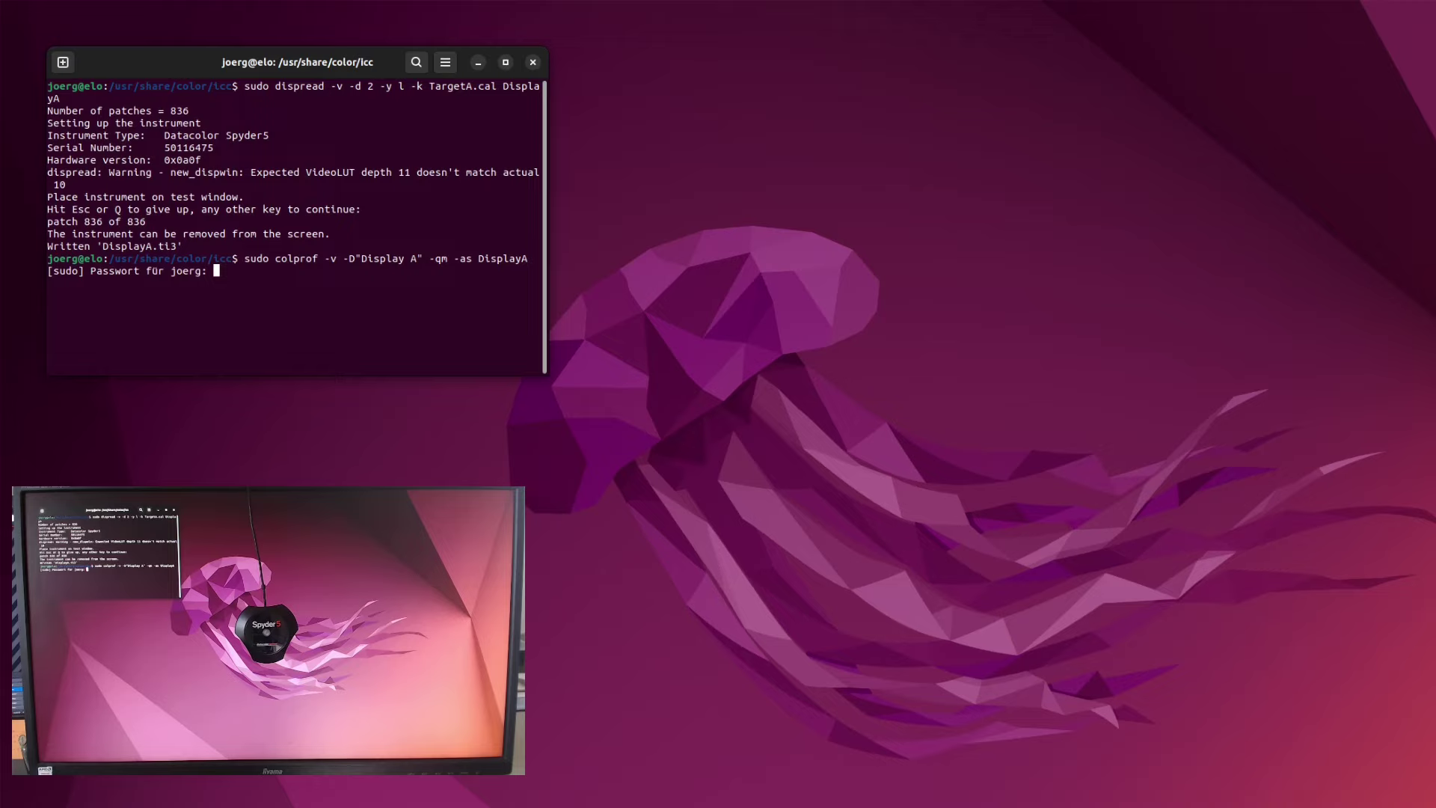
key("Return")
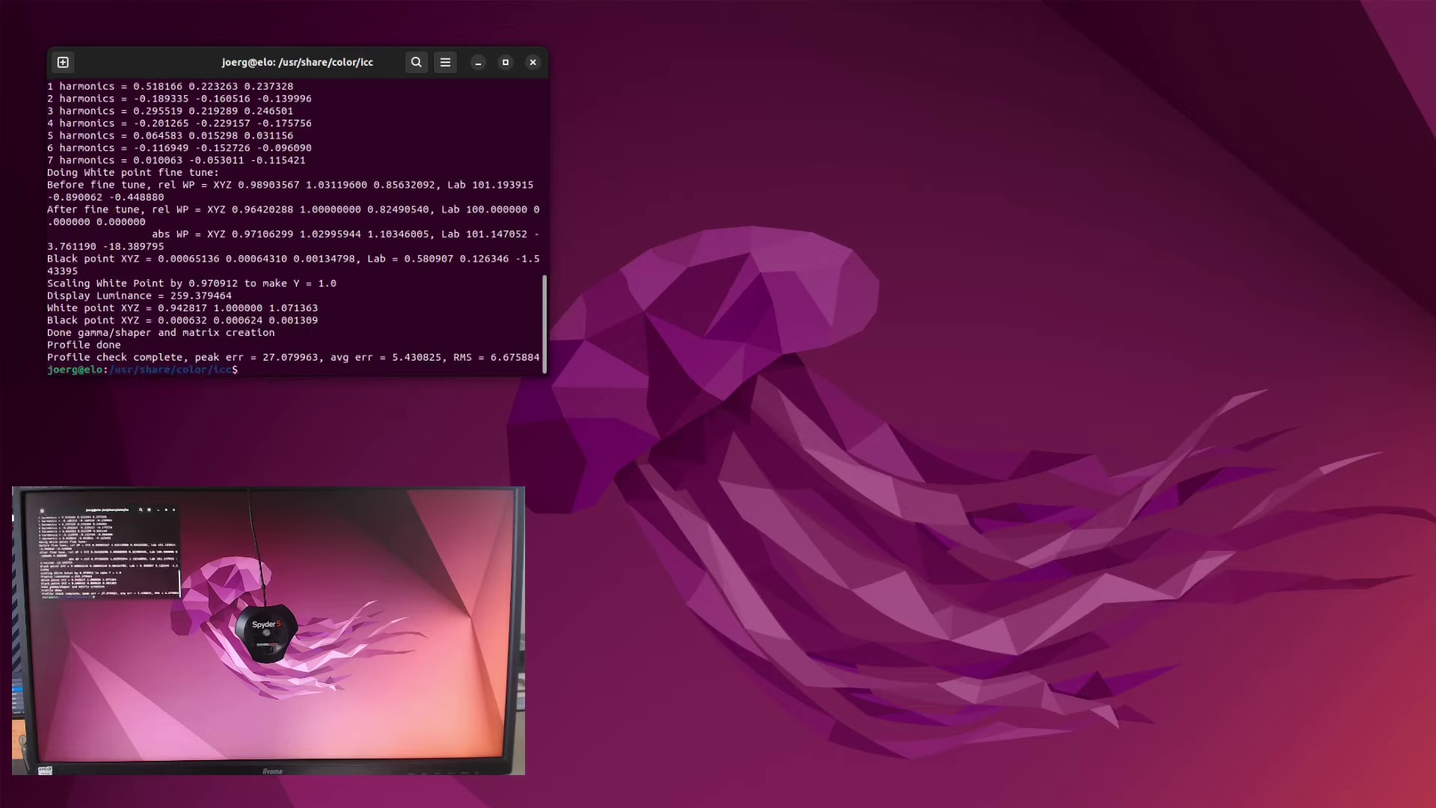
Step: List the profile folder with ls and highlight DisplayA.icc in the output
type("ls")
key("Return")
scroll(298, 224, "up", 2)
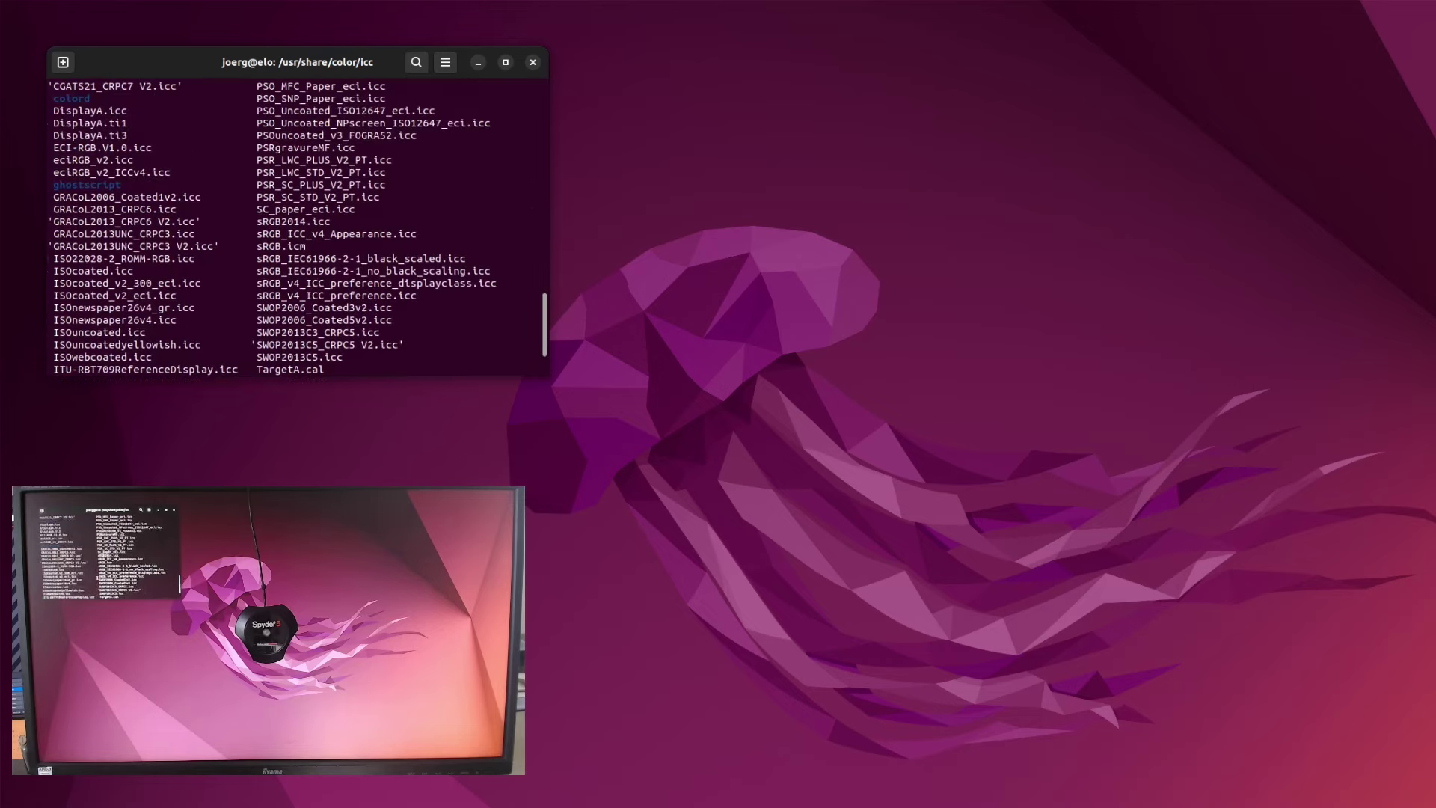
scroll(297, 225, "up", 3)
scroll(297, 224, "up", 1)
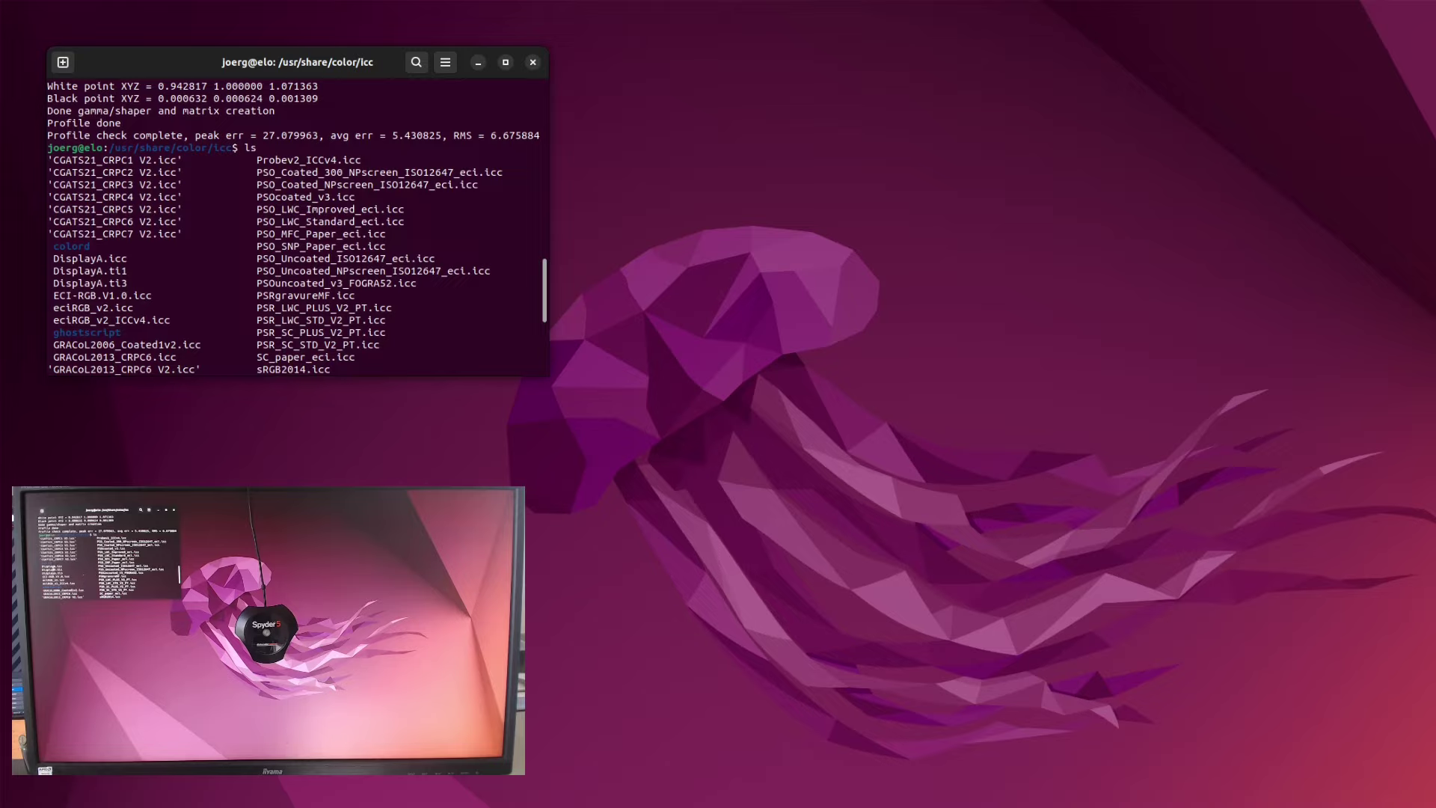
left_click_drag(52, 258, 134, 258)
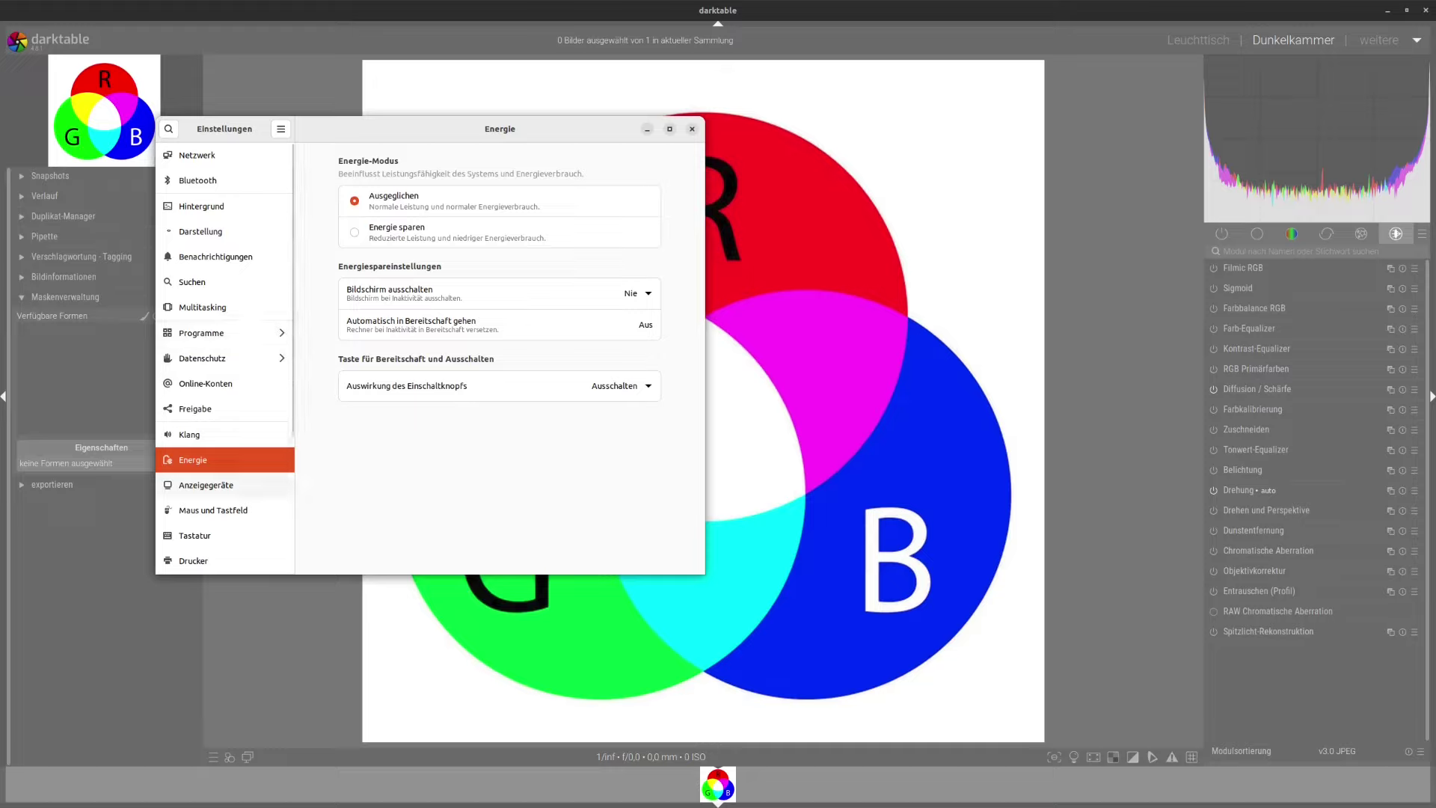
Step: On the Farbe page, remove the Automatisch Iiyama profile from the PL2783Q Monitor
scroll(224, 511, "down", 5)
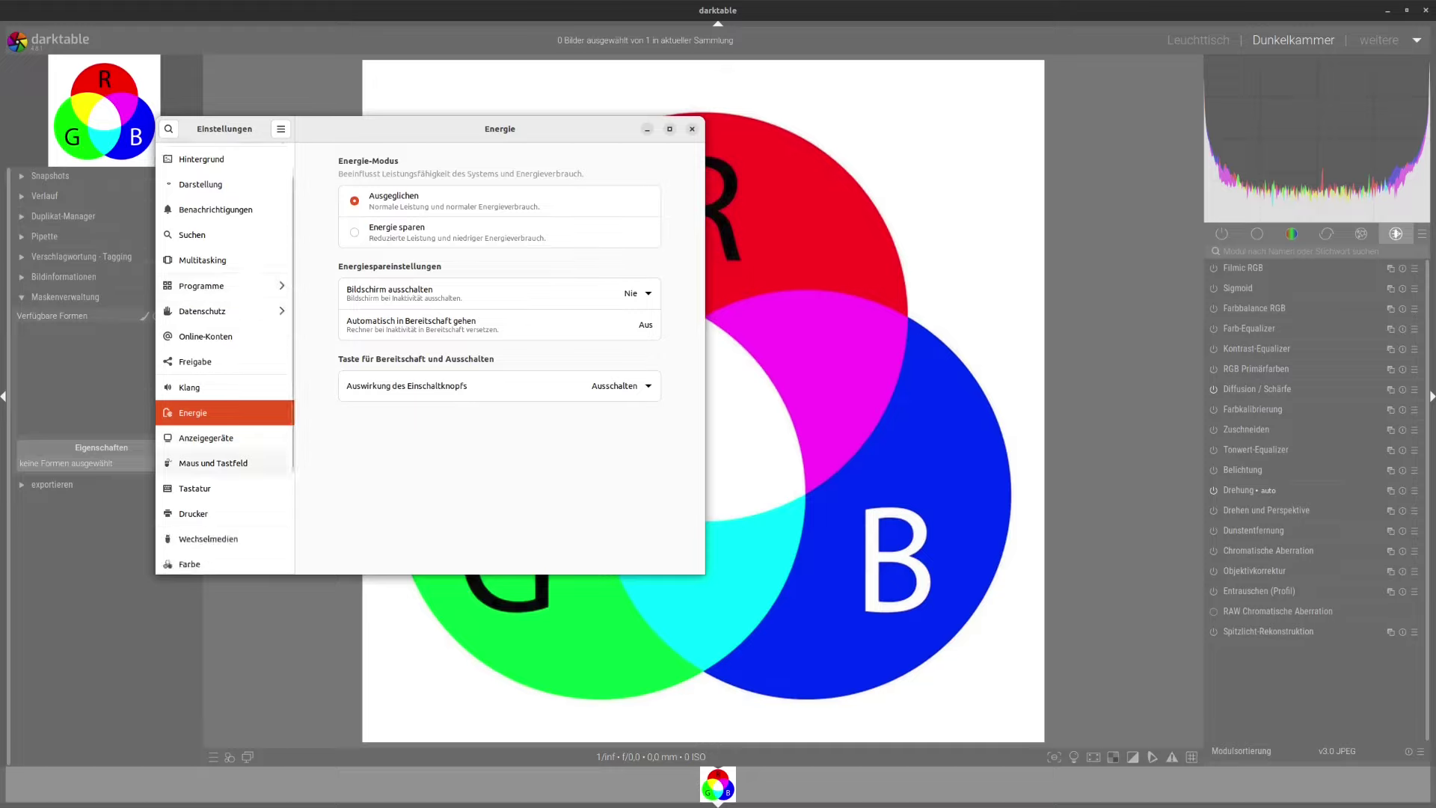
left_click(217, 422)
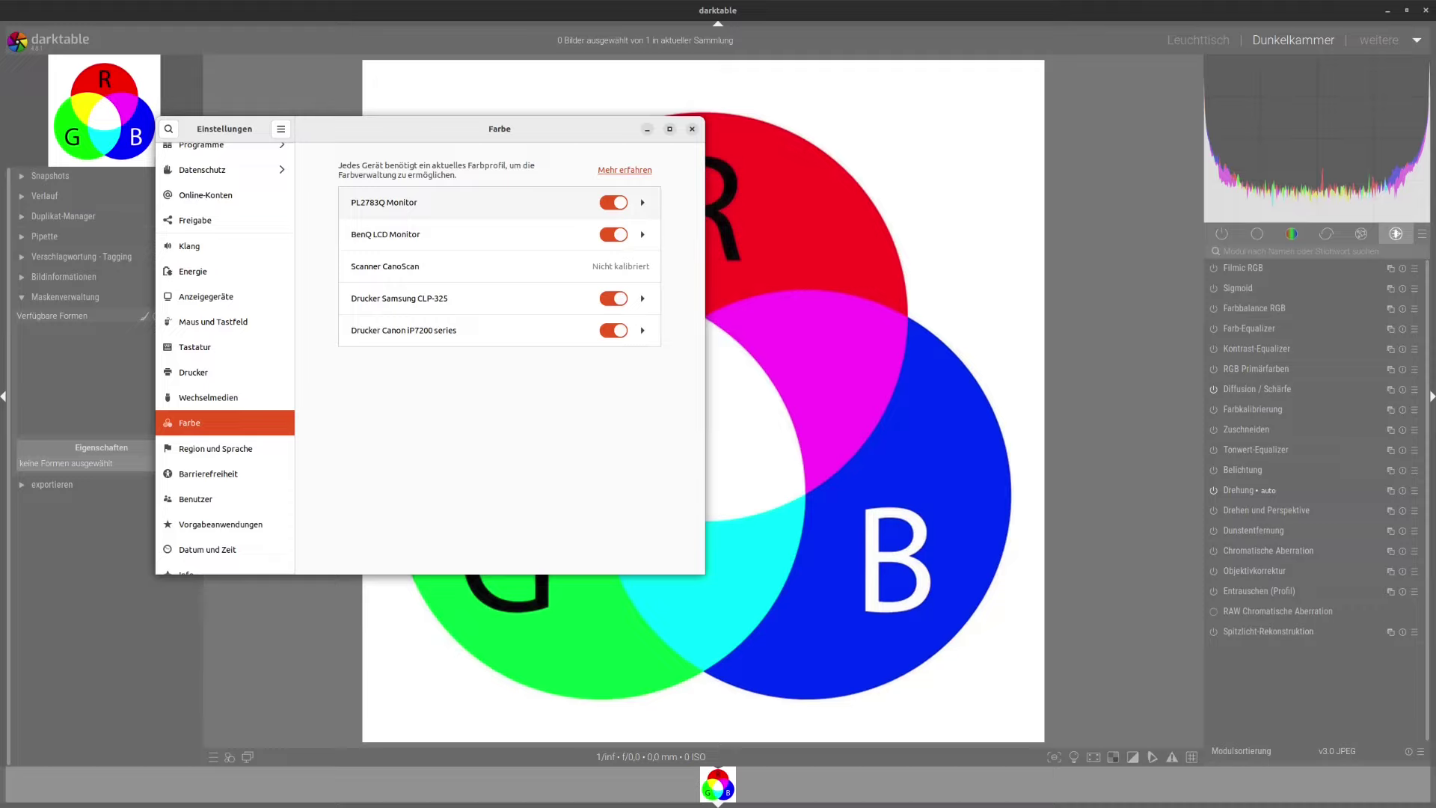
left_click(642, 202)
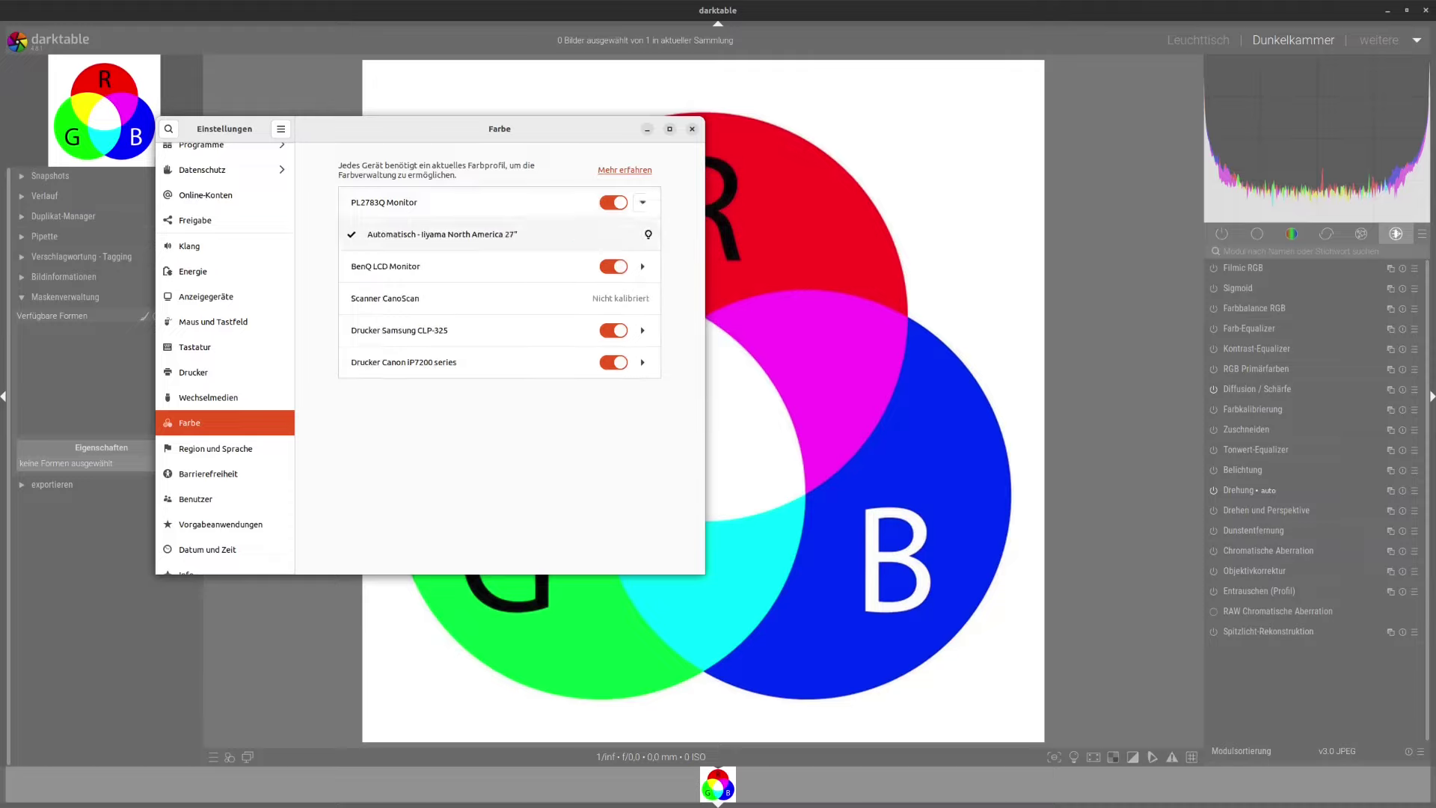
left_click(441, 234)
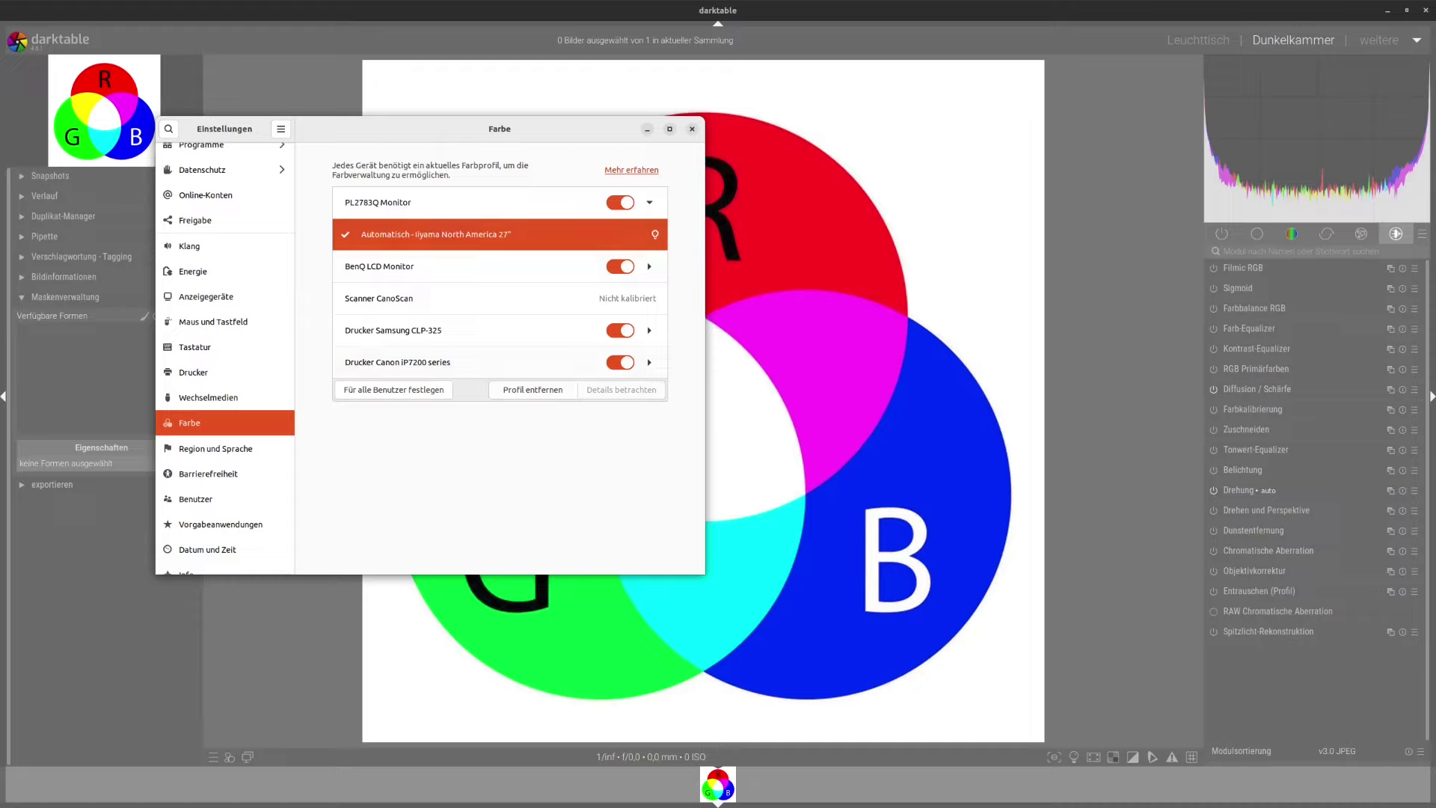
left_click(533, 390)
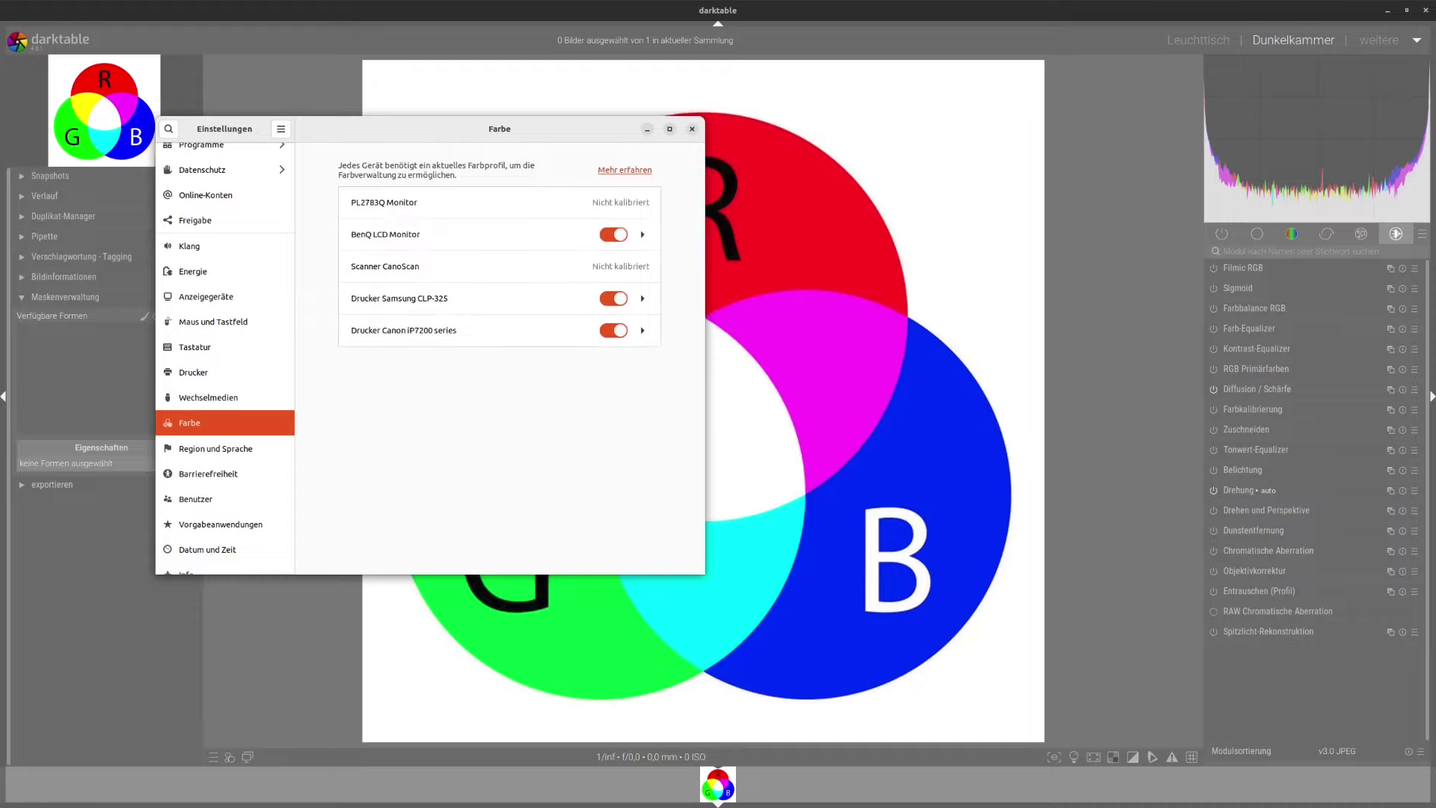
left_click(449, 202)
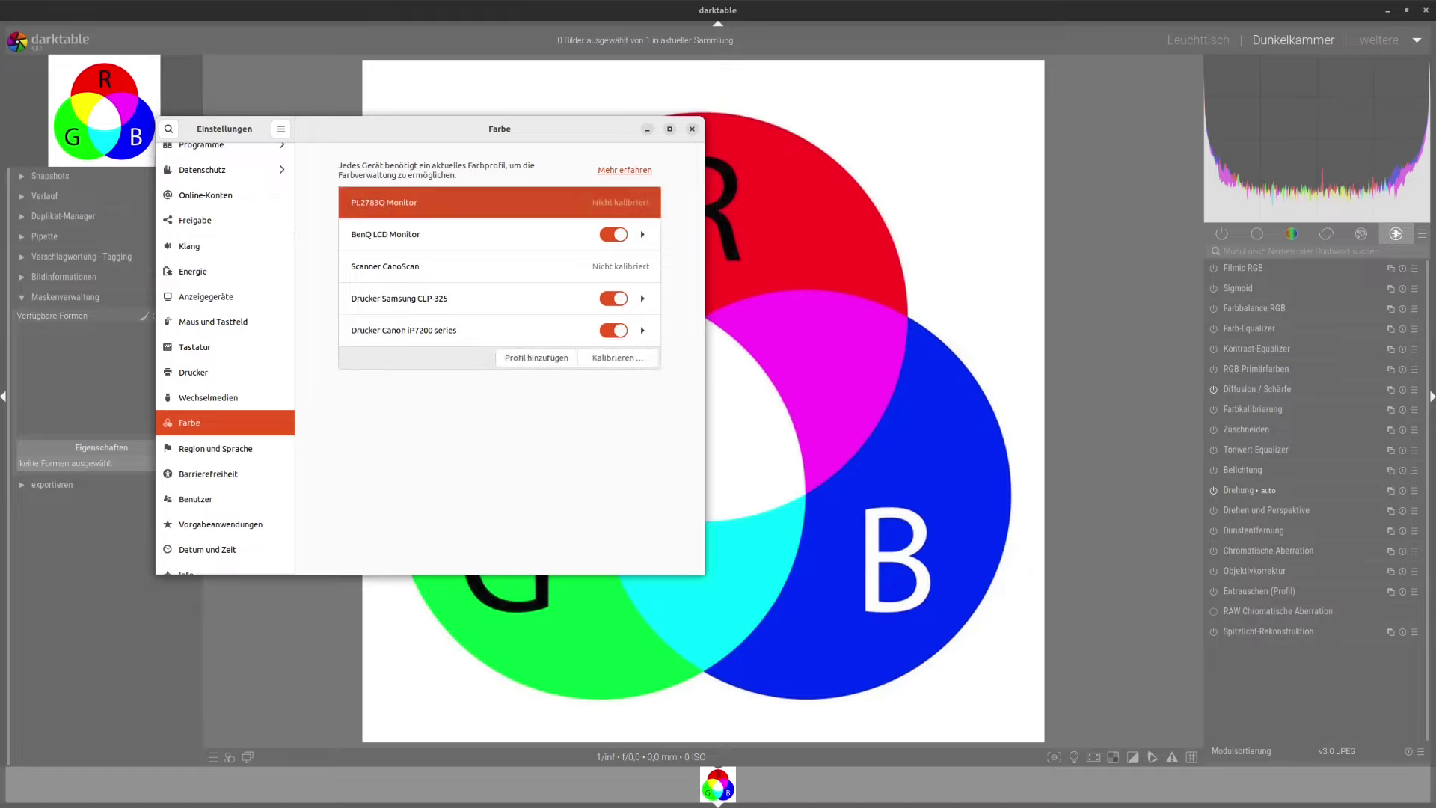
Step: Add the Display A profile to the PL2783Q Monitor from the Profil hinzufügen list
left_click(536, 357)
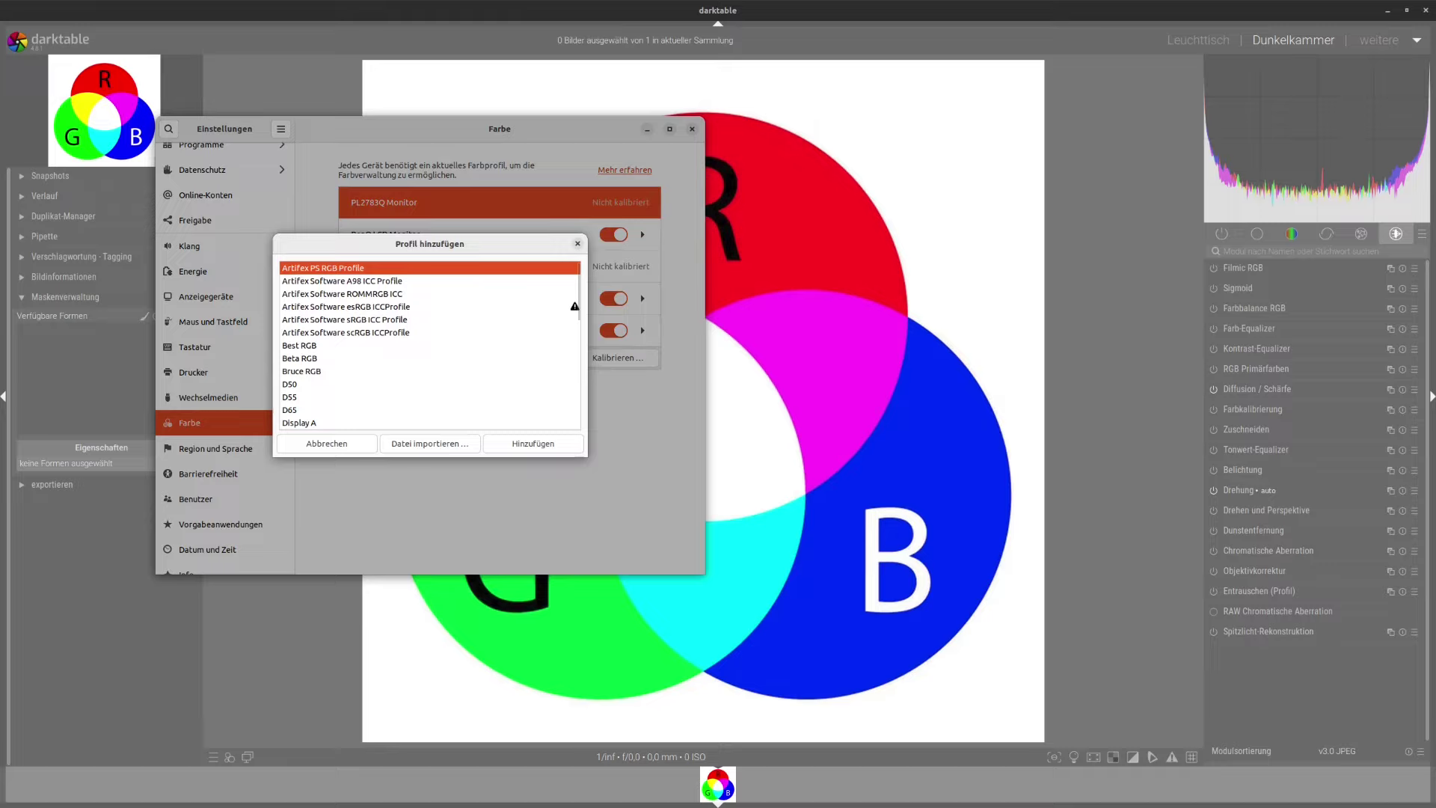
scroll(430, 344, "down", 2)
scroll(430, 344, "down", 2)
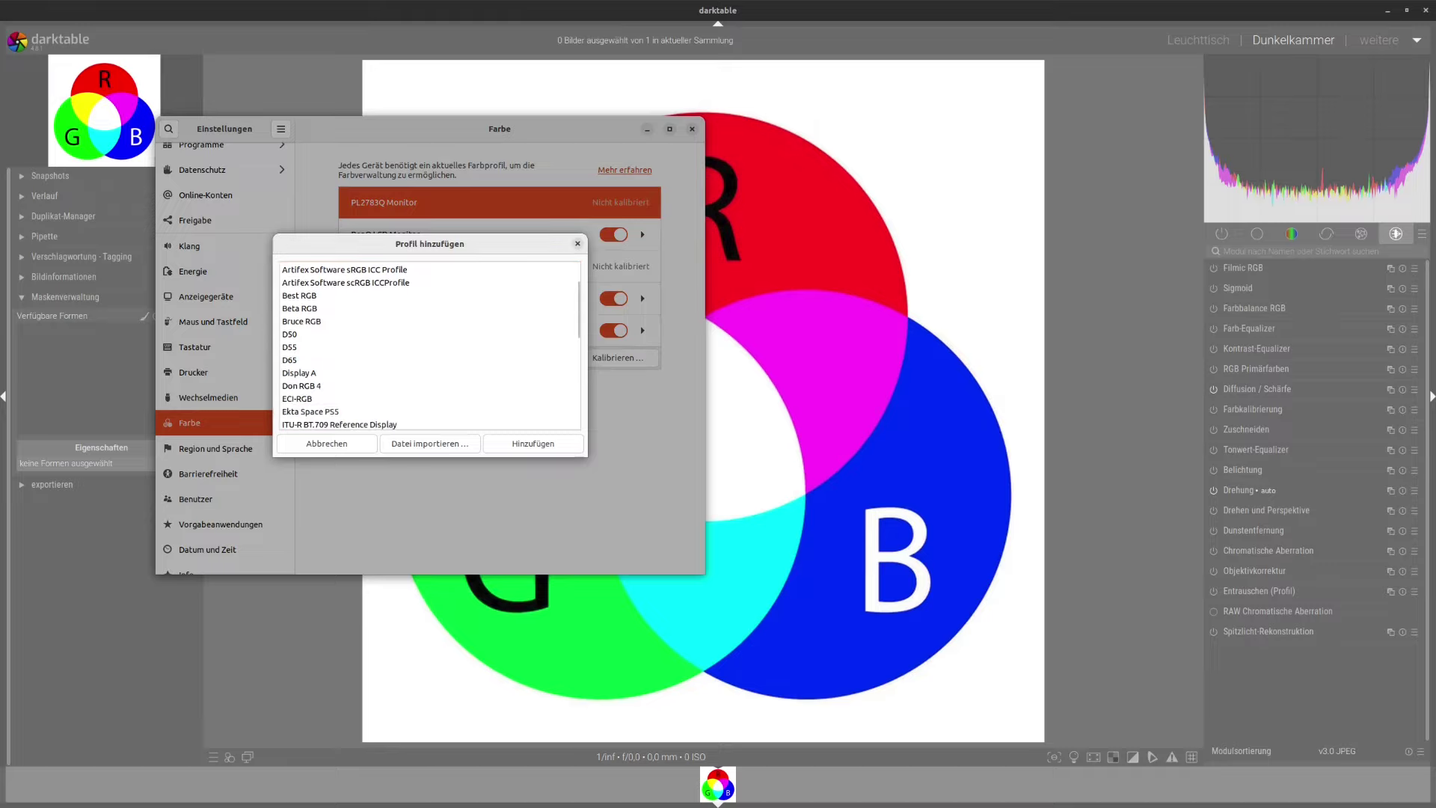
left_click(300, 373)
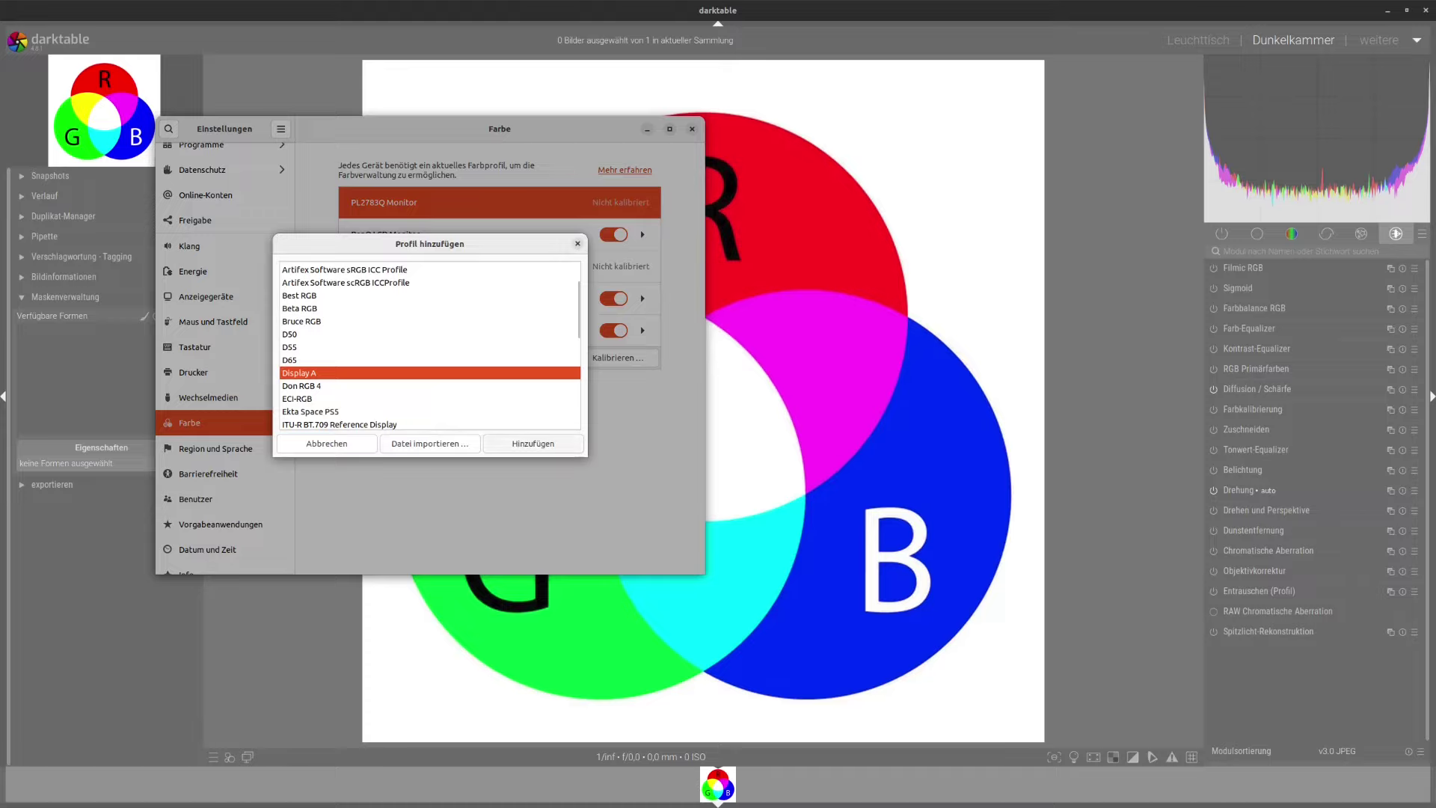
left_click(533, 444)
Step: Move the Color settings window left and switch on colour management for the PL2783Q Monitor
mouse_move(449, 129)
left_mouse_down()
mouse_move(271, 279)
mouse_move(97, 166)
left_mouse_up()
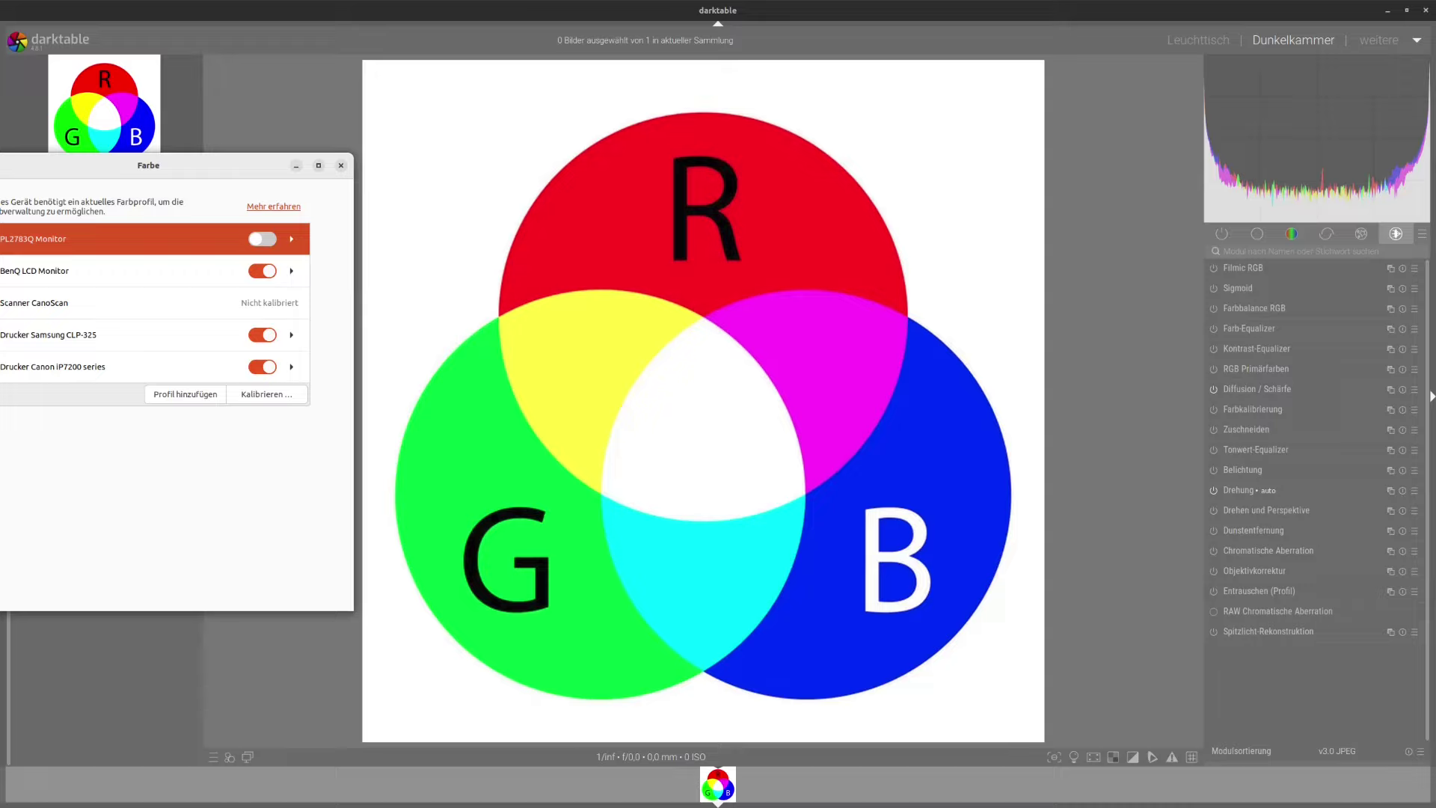
key("space")
key("space")
key("space")
key("Return")
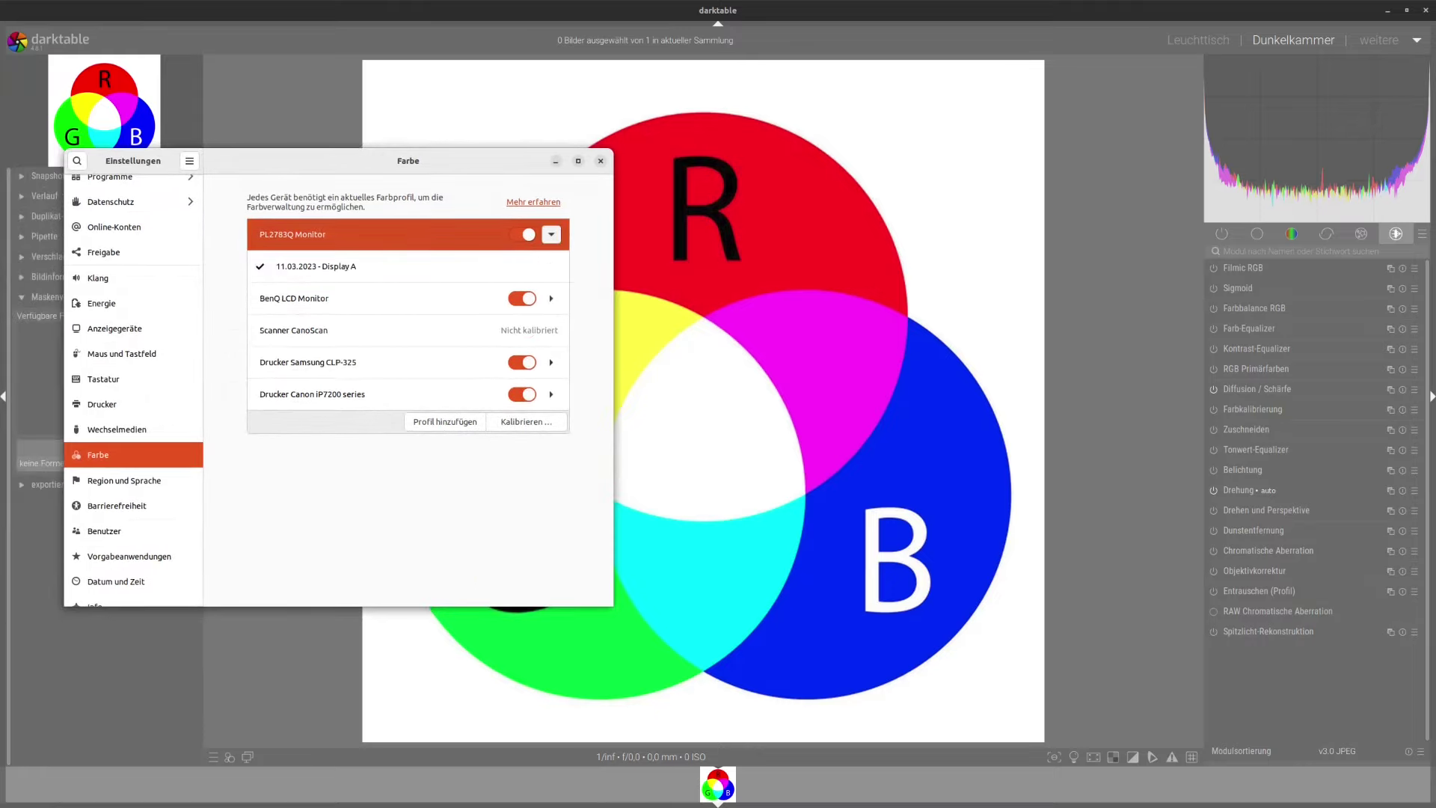